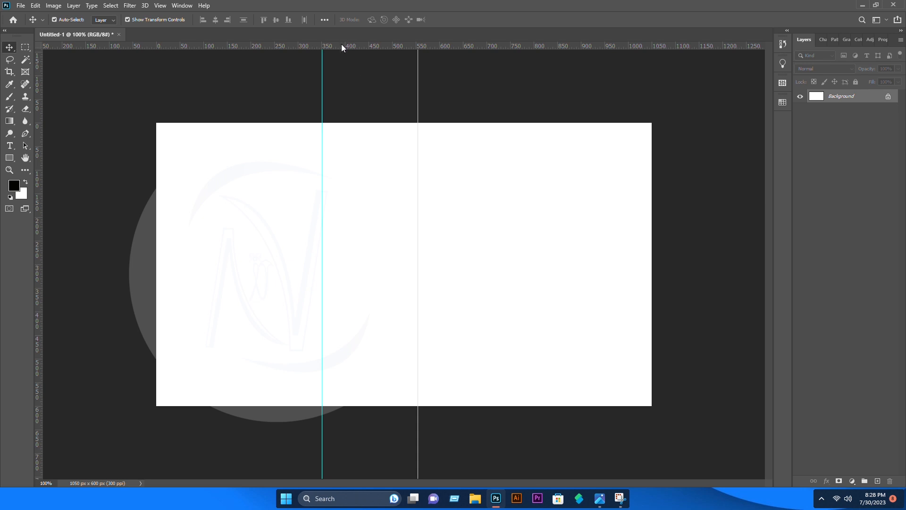
# Place three horizontal guides at about 277, 300 and 325 px across the card's middle
pyautogui.moveTo(342, 47); pyautogui.dragTo(385, 265)
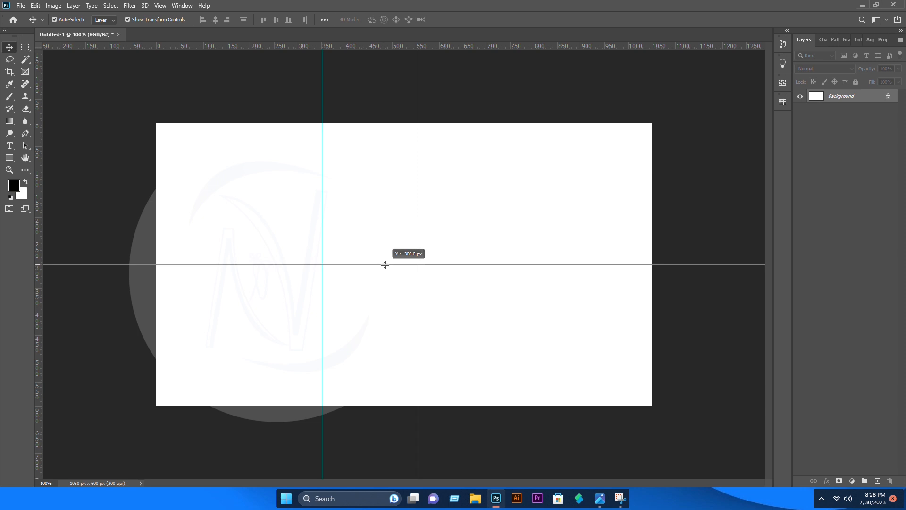
pyautogui.moveTo(385, 265); pyautogui.dragTo(385, 265)
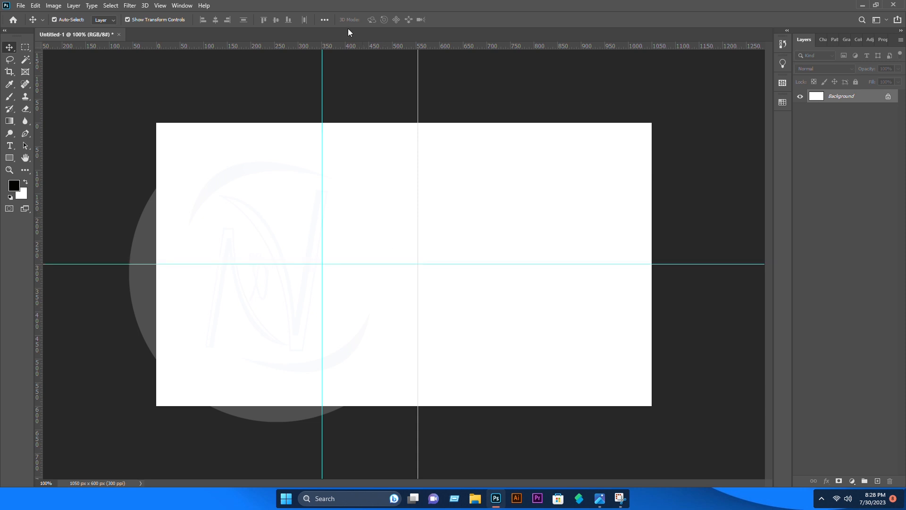
pyautogui.moveTo(349, 46); pyautogui.dragTo(357, 252)
pyautogui.moveTo(325, 46); pyautogui.dragTo(305, 276)
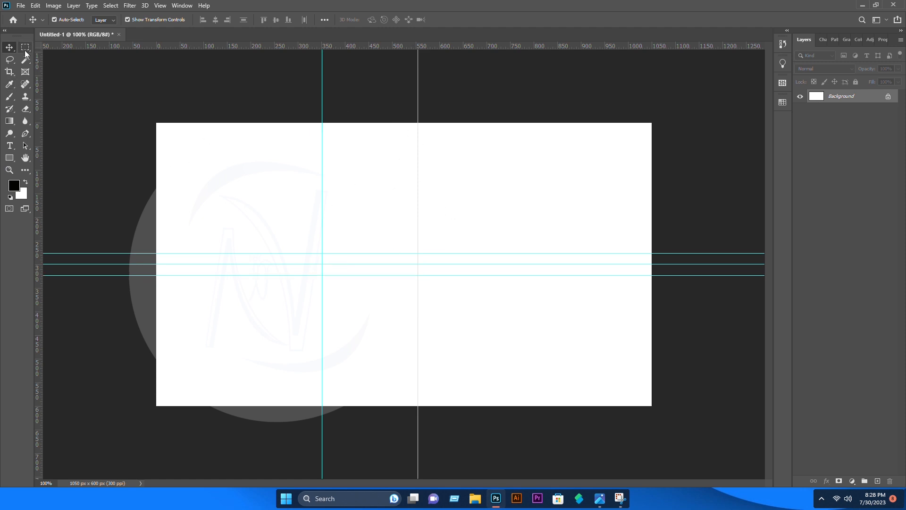
# Draw a yellow 556 × 279 px Pen shape over the top-left, its right edge slanting to the guides
pyautogui.click(27, 135)
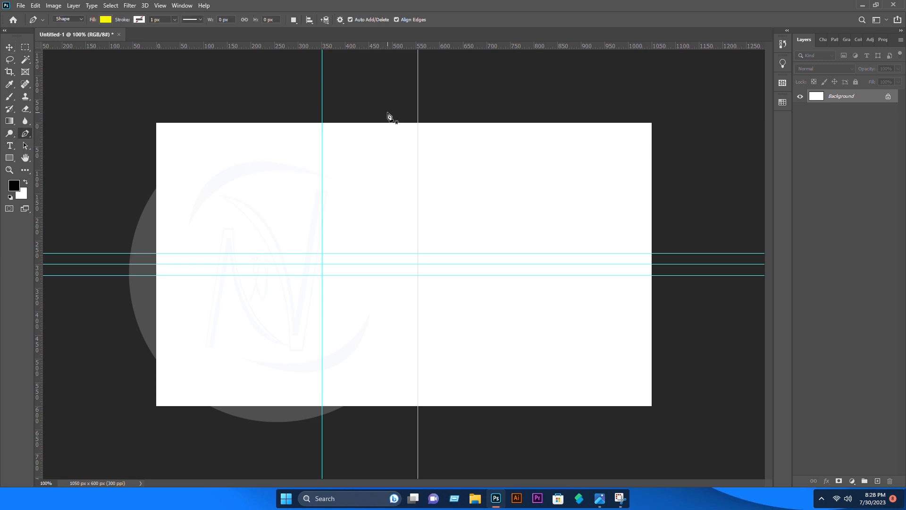
pyautogui.click(418, 121)
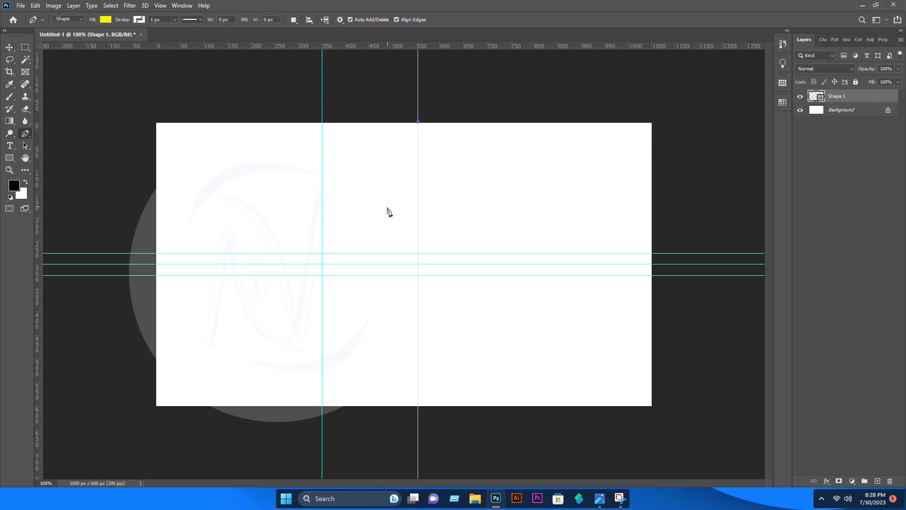
pyautogui.click(323, 254)
pyautogui.click(156, 253)
pyautogui.click(156, 122)
pyautogui.click(418, 122)
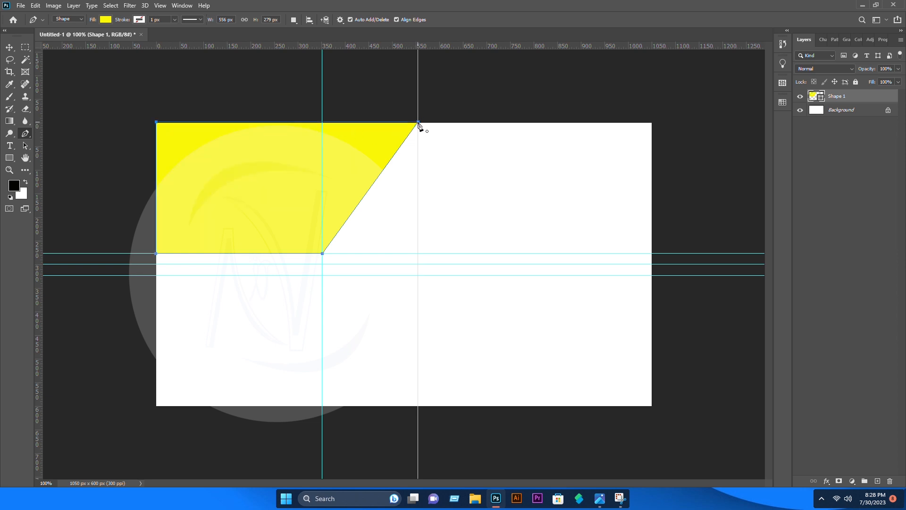
pyautogui.click(9, 47)
# Alt-drag a duplicate of the yellow shape downward
pyautogui.rightClick(334, 167)
pyautogui.click(285, 151)
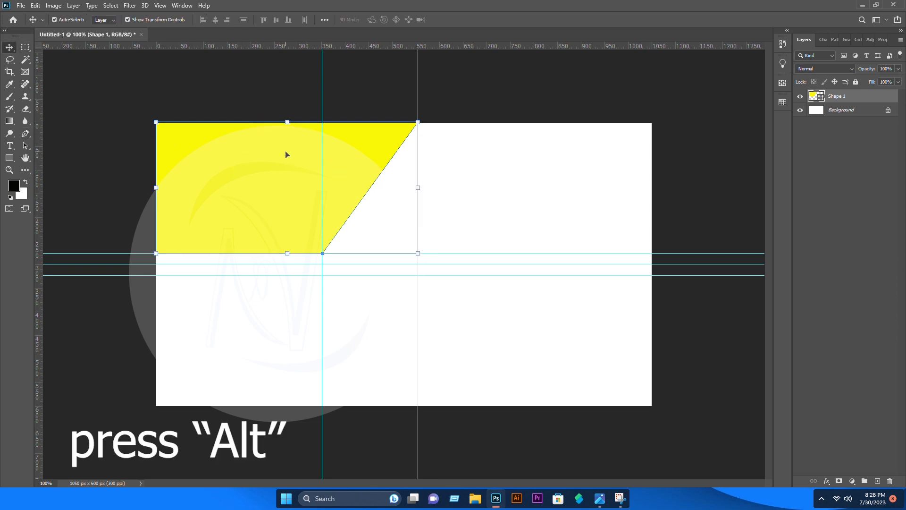
pyautogui.moveTo(286, 154); pyautogui.dragTo(301, 286)
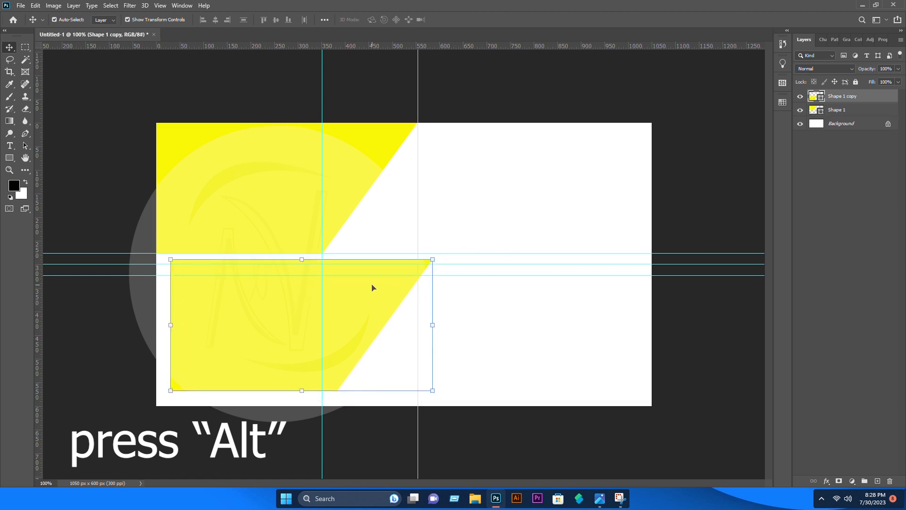
# Flip the copy vertically, move it to the bottom-left and scale it to about 108.84%
pyautogui.hotkey('ctrl', 't')
pyautogui.rightClick(341, 320)
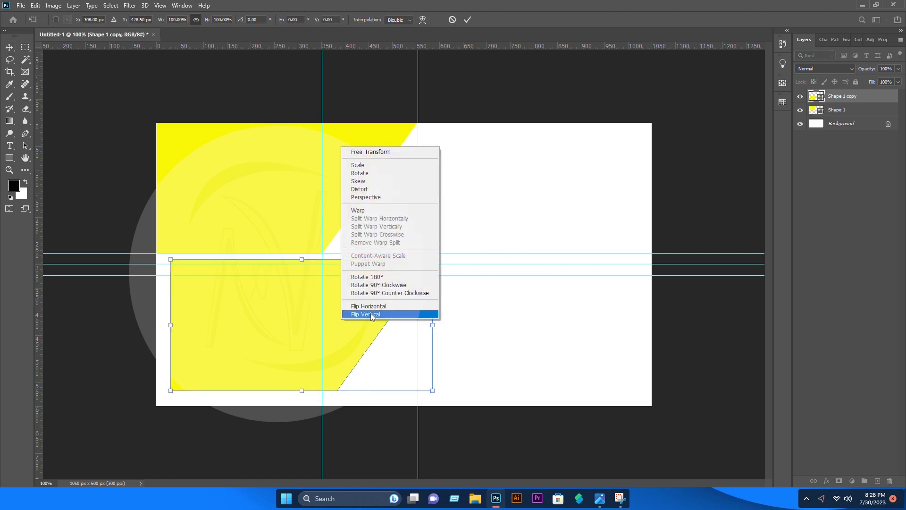
pyautogui.click(370, 306)
pyautogui.rightClick(370, 307)
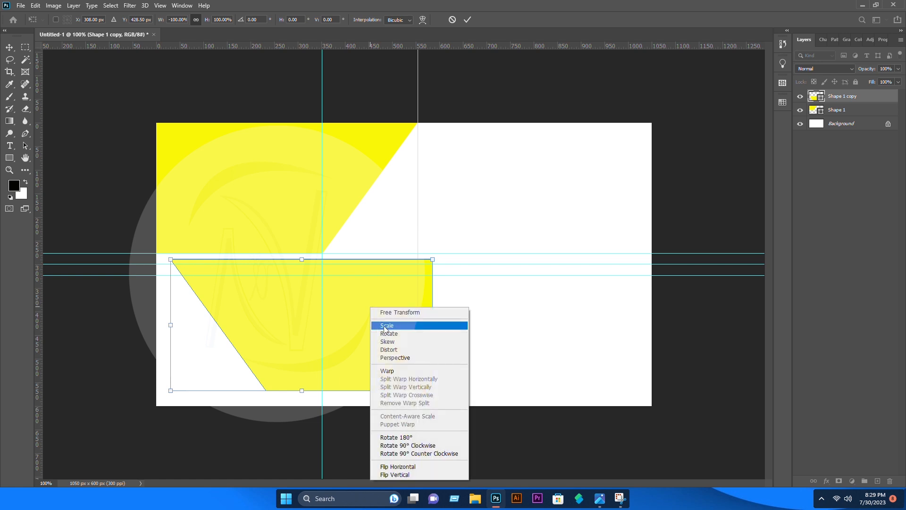
pyautogui.click(398, 467)
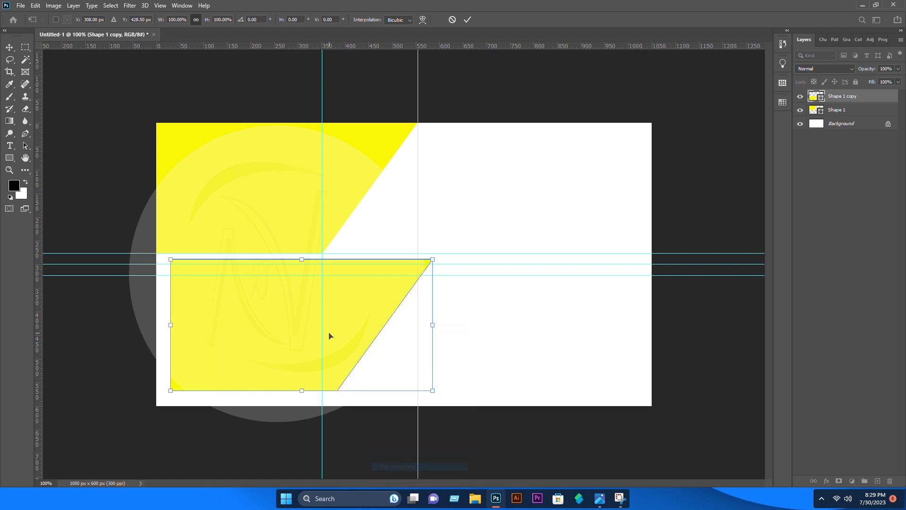
pyautogui.rightClick(330, 336)
pyautogui.click(371, 472)
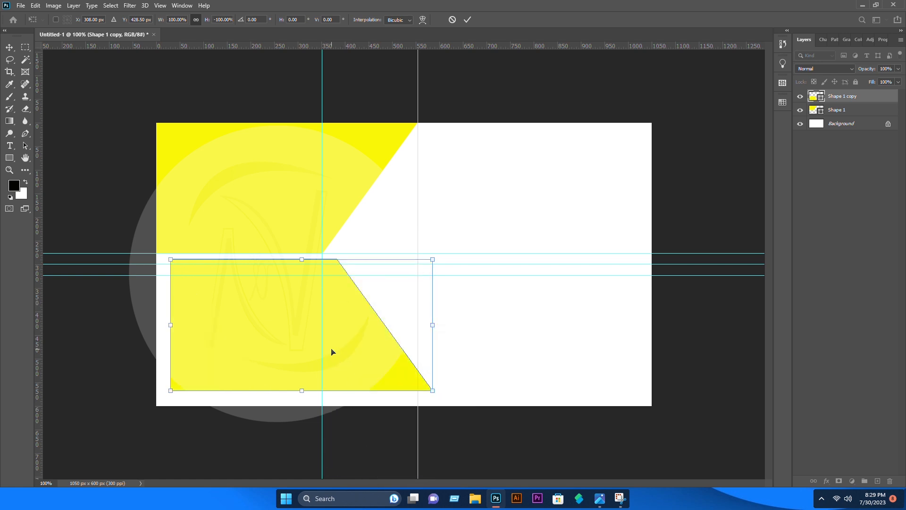
pyautogui.moveTo(332, 351); pyautogui.dragTo(318, 369)
pyautogui.press('Return')
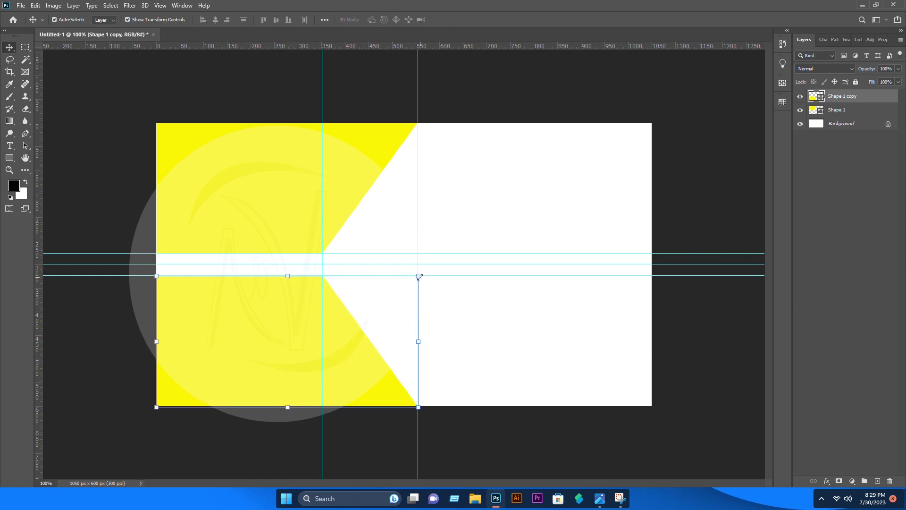
pyautogui.moveTo(419, 277); pyautogui.dragTo(445, 271)
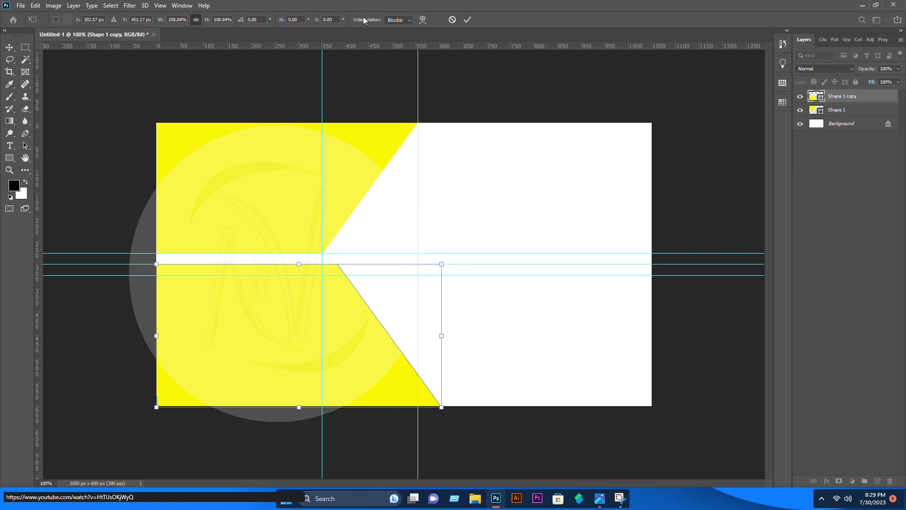
# Widen the upper yellow shape so its point reaches the outer guide
pyautogui.click(9, 46)
pyautogui.click(271, 168)
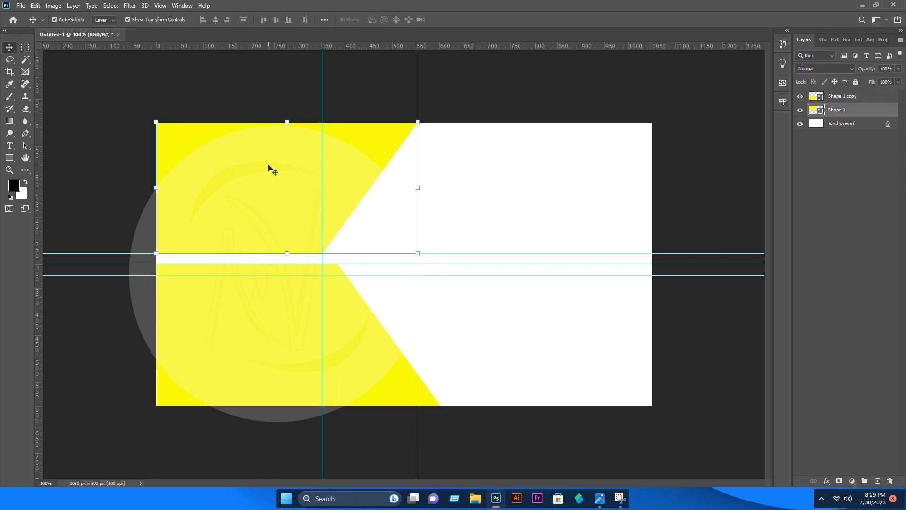
pyautogui.moveTo(420, 254)
pyautogui.mouseDown()
pyautogui.moveTo(439, 259)
pyautogui.moveTo(433, 256)
pyautogui.mouseUp()
pyautogui.moveTo(429, 191); pyautogui.dragTo(438, 191)
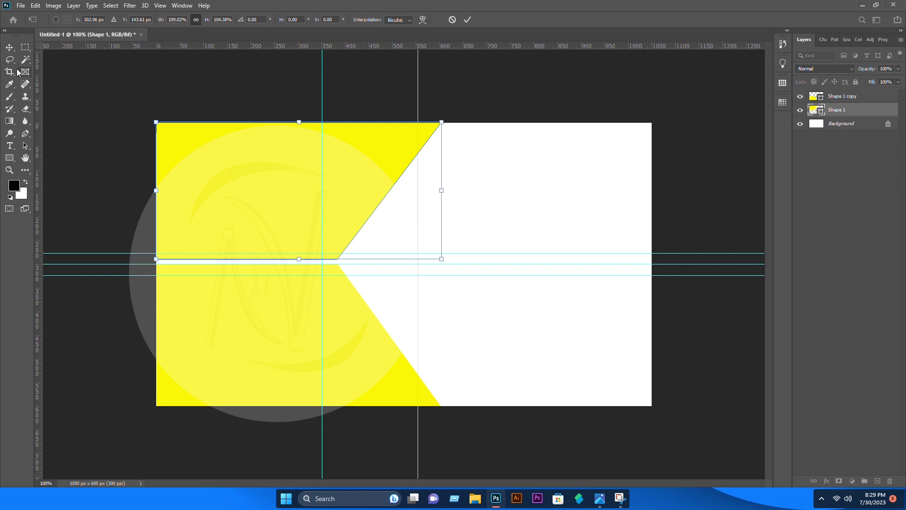
pyautogui.click(10, 46)
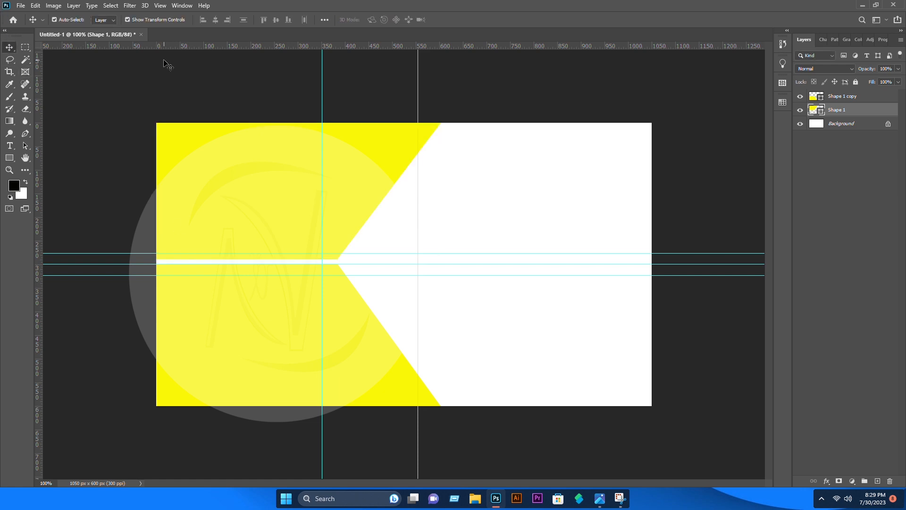
# Lower the bottom copy's top edge to leave a thin white stripe between the shapes
pyautogui.click(237, 309)
pyautogui.moveTo(297, 265); pyautogui.dragTo(298, 269)
pyautogui.click(291, 71)
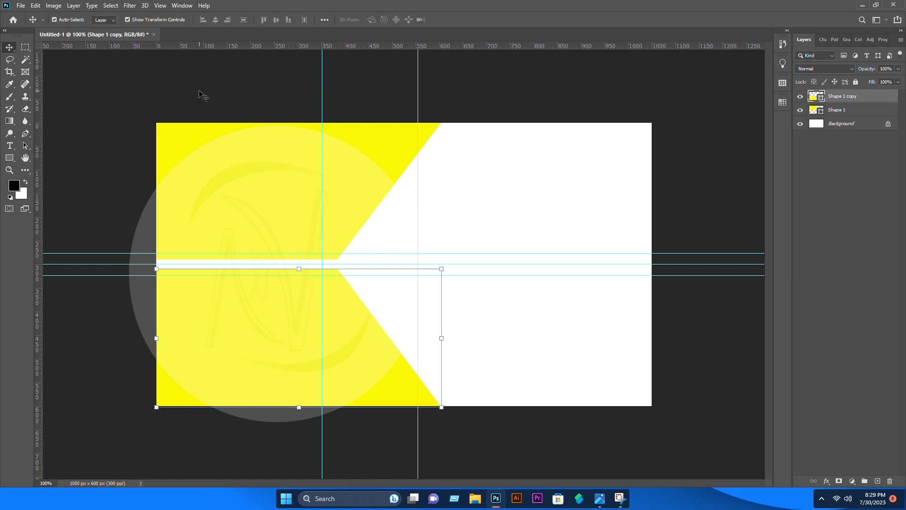
pyautogui.click(200, 92)
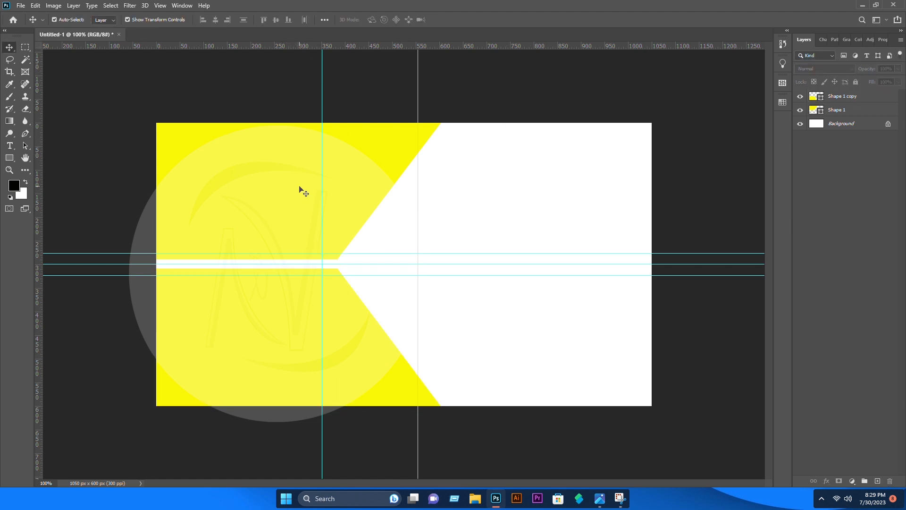
pyautogui.click(283, 183)
# Add a Gradient Overlay to the upper shape using the Blue_23 blue preset
pyautogui.rightClick(870, 116)
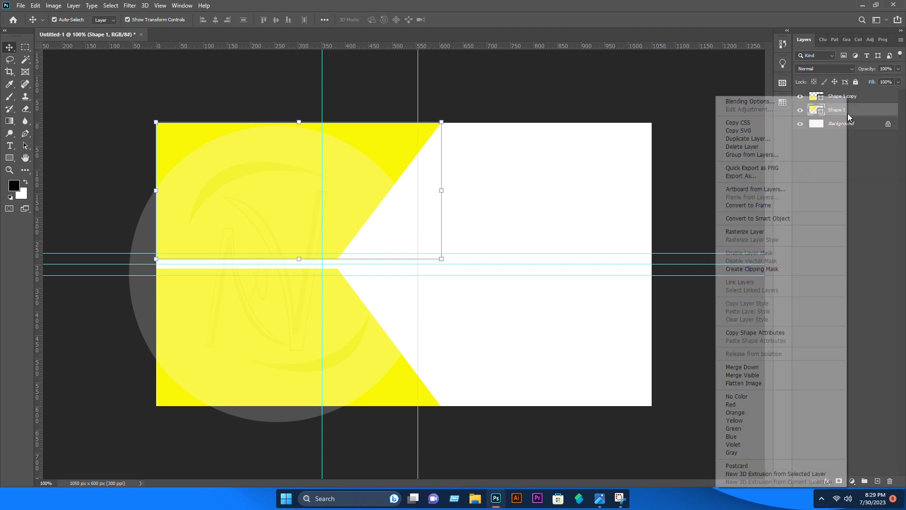
pyautogui.click(744, 103)
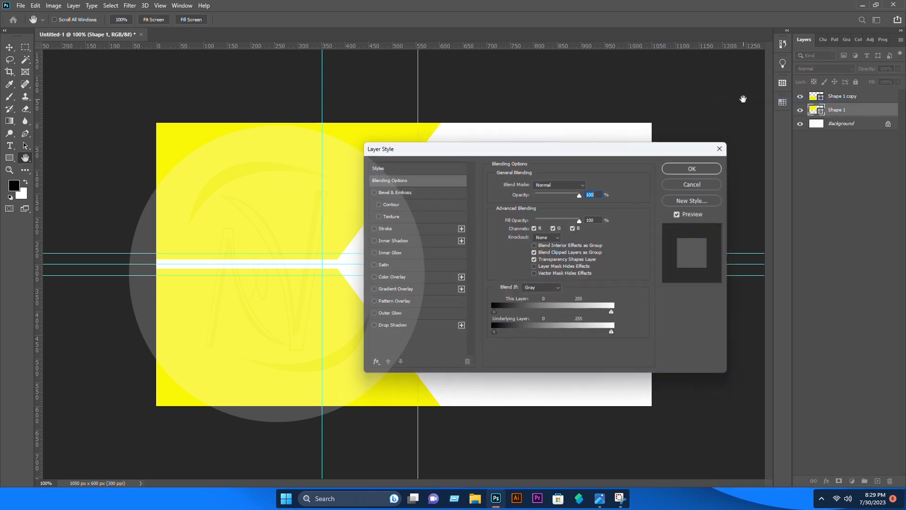
pyautogui.moveTo(515, 149); pyautogui.dragTo(644, 149)
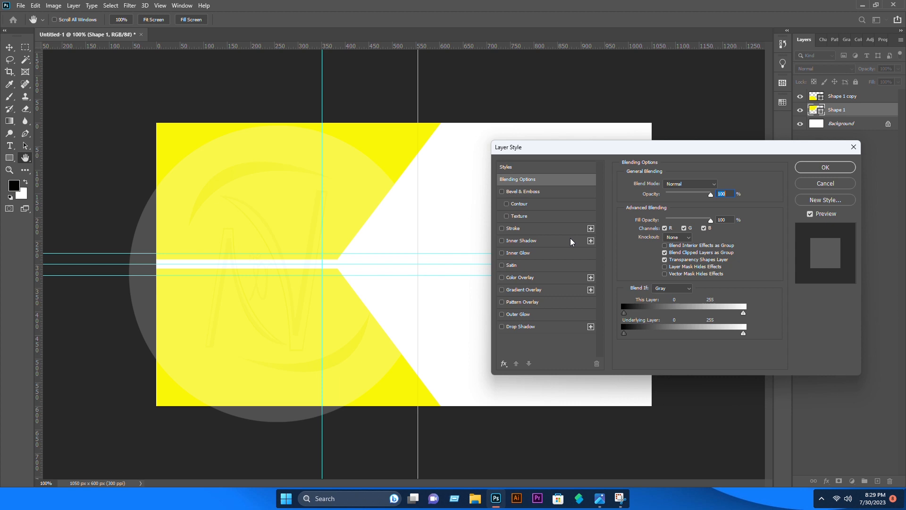
pyautogui.click(524, 290)
pyautogui.click(693, 209)
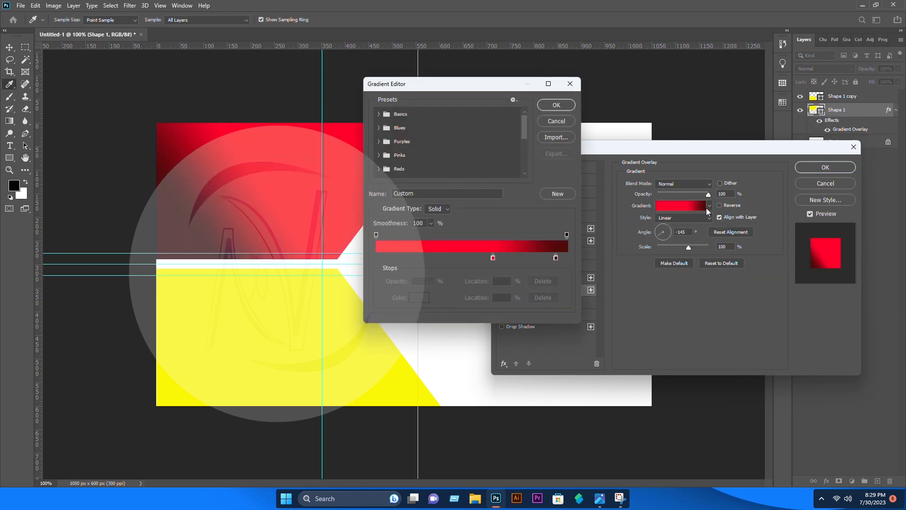
pyautogui.click(377, 128)
pyautogui.click(432, 162)
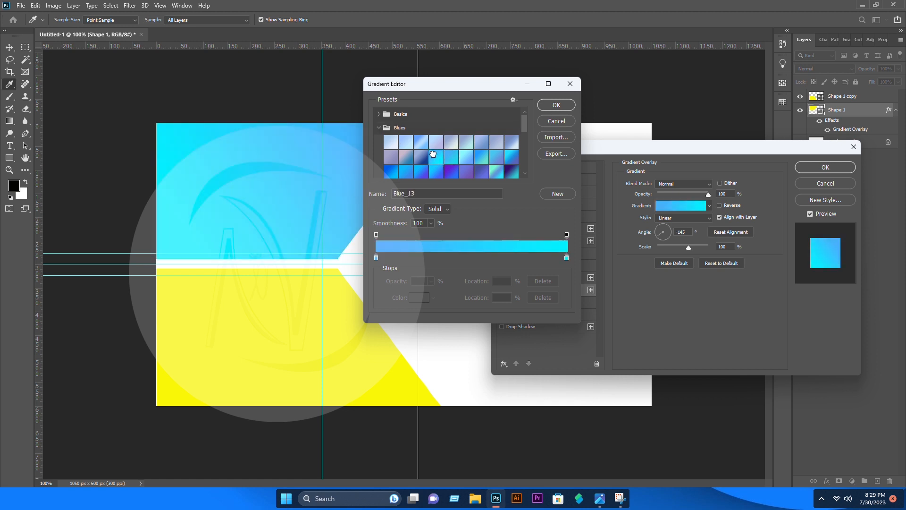
pyautogui.click(466, 157)
pyautogui.click(511, 156)
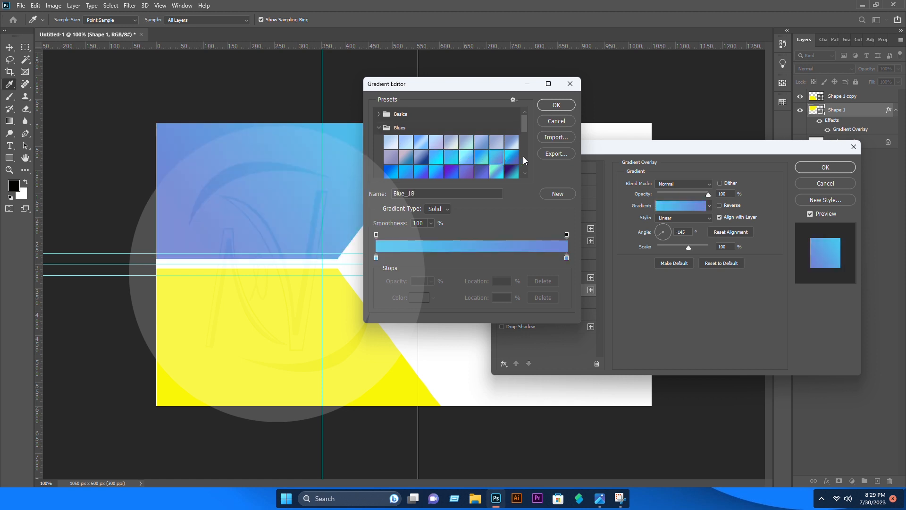
pyautogui.click(523, 157)
pyautogui.moveTo(521, 152); pyautogui.dragTo(527, 129)
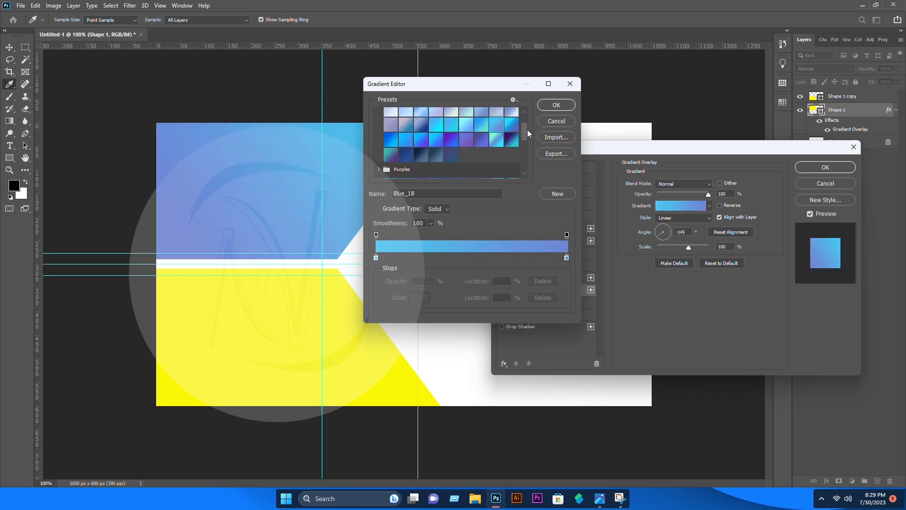
pyautogui.click(432, 142)
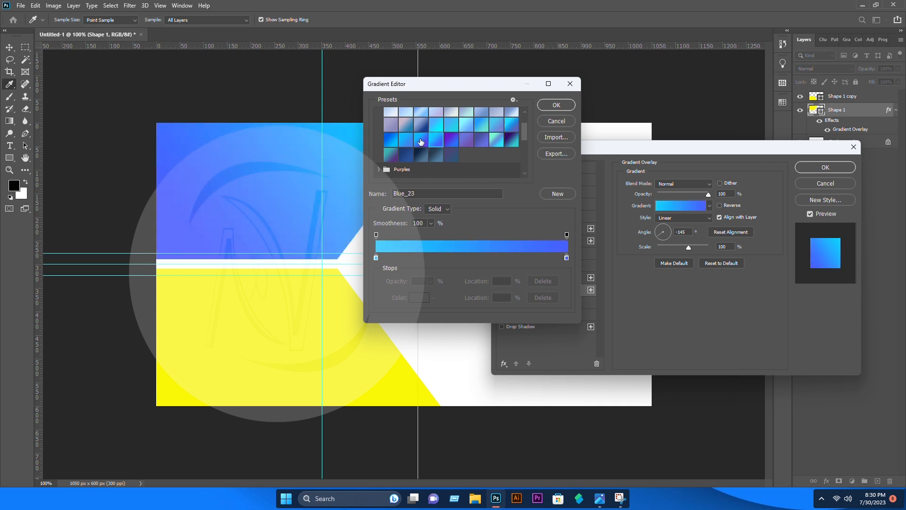
pyautogui.click(555, 106)
# Move the right colour stop to 84%, add an extra blue stop, and apply the −145° gradient
pyautogui.click(708, 206)
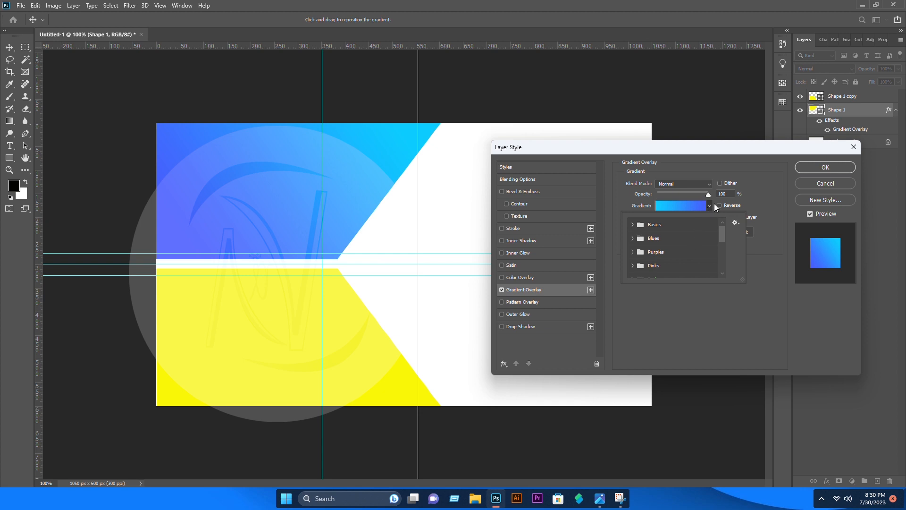
pyautogui.click(704, 206)
pyautogui.click(684, 205)
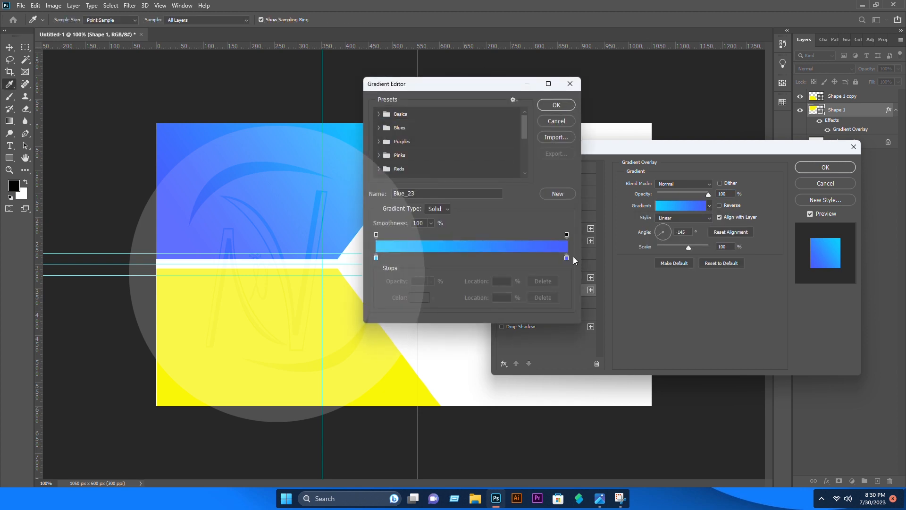
pyautogui.moveTo(567, 258); pyautogui.dragTo(536, 257)
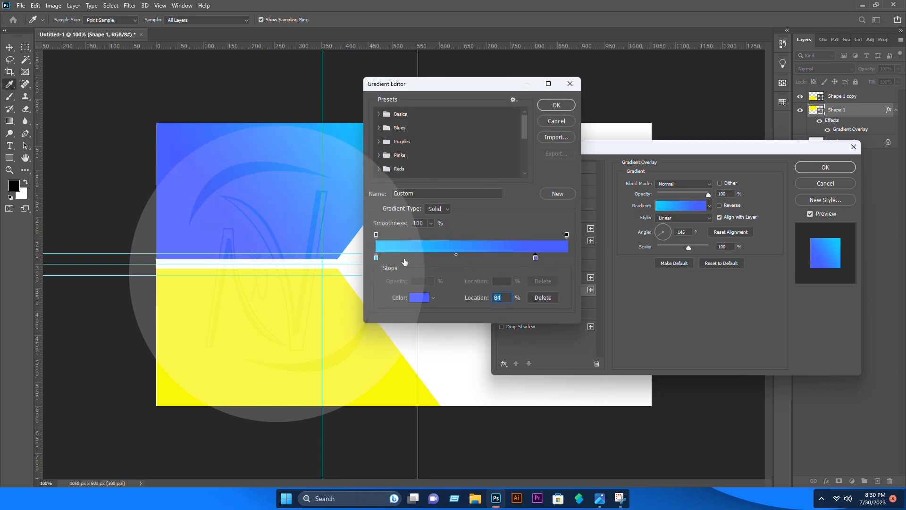
pyautogui.moveTo(377, 259); pyautogui.dragTo(456, 262)
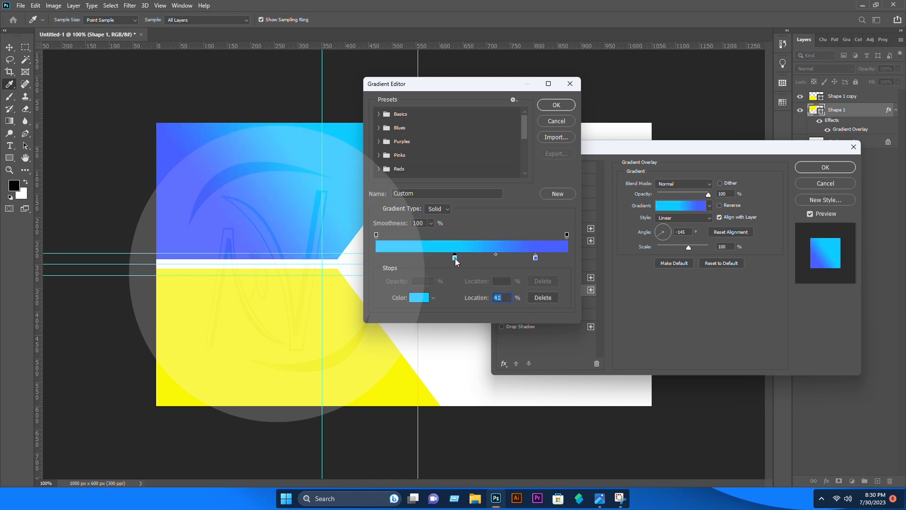
pyautogui.click(551, 104)
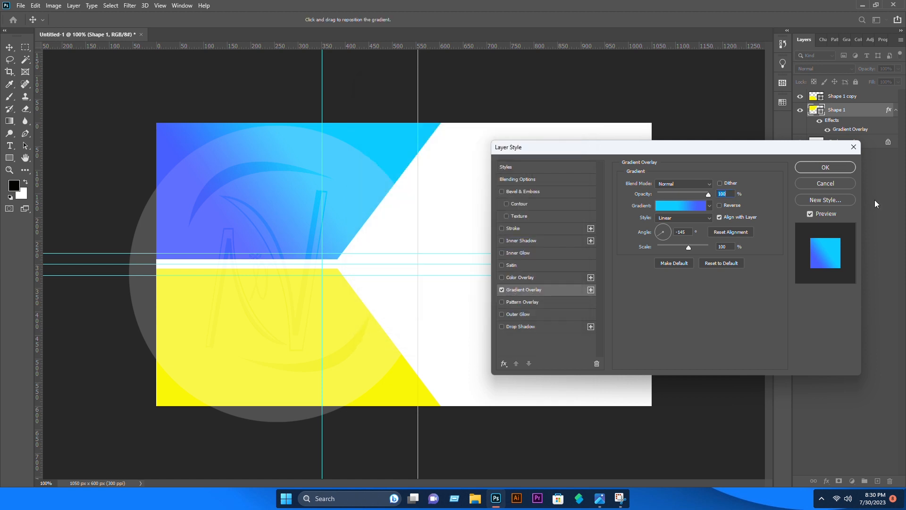
pyautogui.click(825, 168)
pyautogui.click(332, 294)
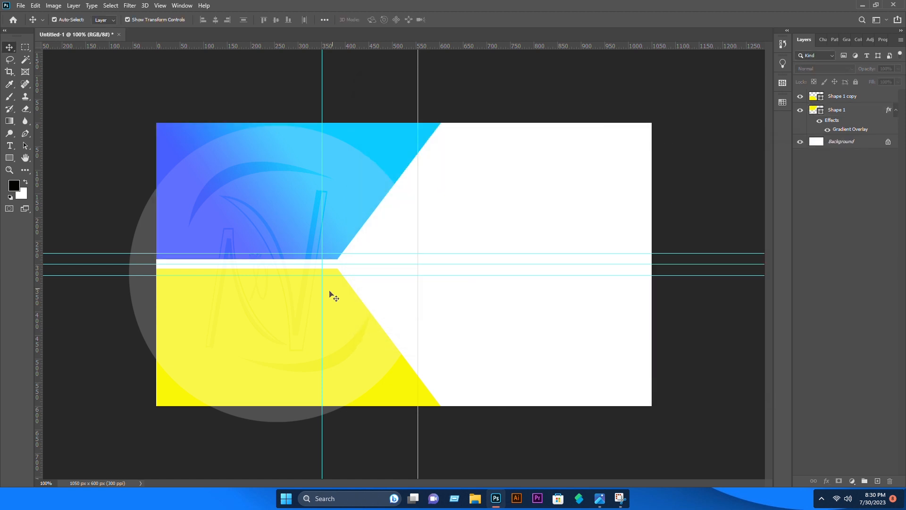
# Give the lower shape a Gradient Overlay with colour stops shifted to mirror the upper gradient
pyautogui.click(268, 322)
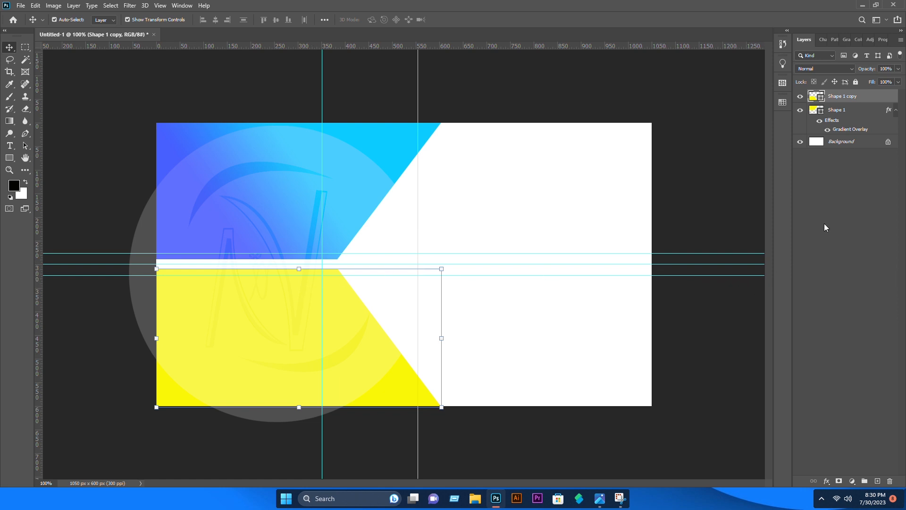
pyautogui.rightClick(842, 97)
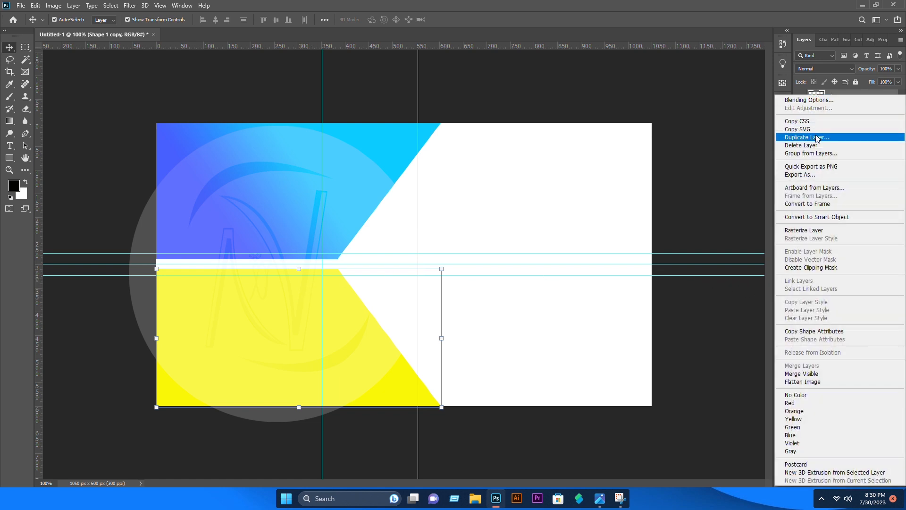
pyautogui.click(811, 101)
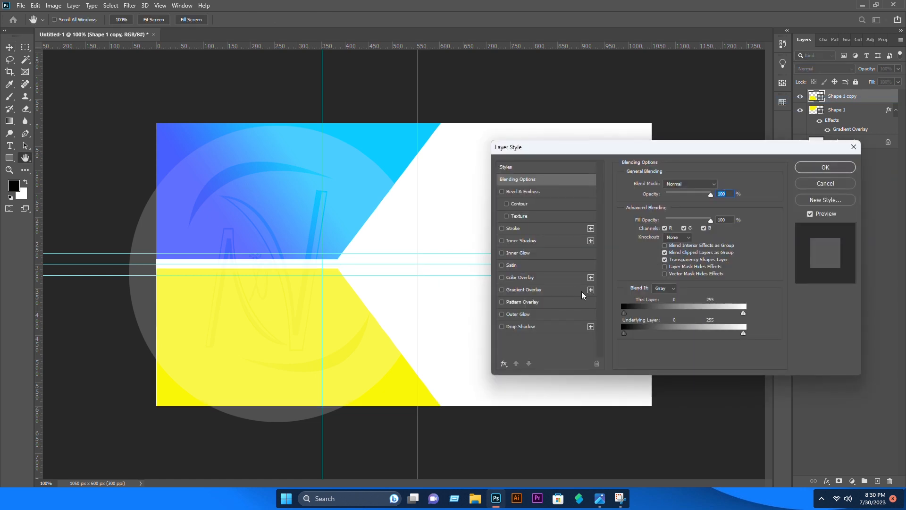
pyautogui.click(524, 290)
pyautogui.click(690, 206)
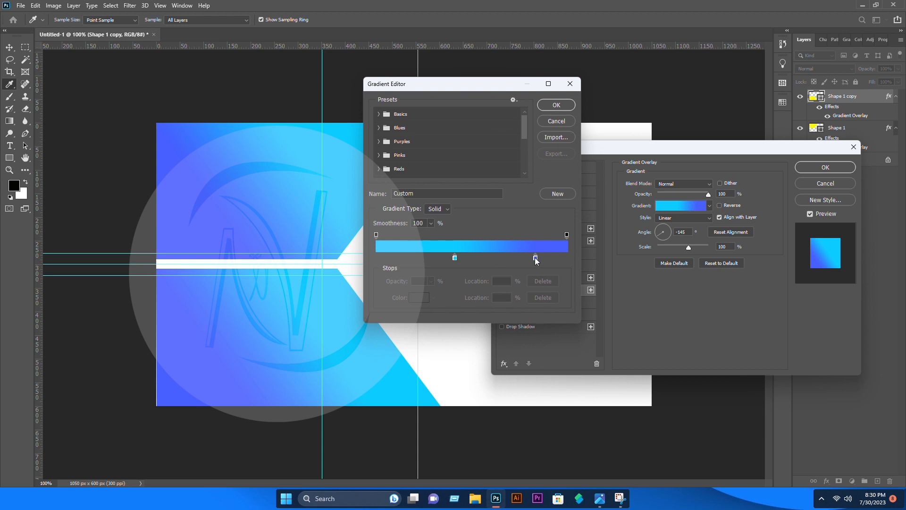
pyautogui.moveTo(535, 258)
pyautogui.mouseDown()
pyautogui.moveTo(390, 259)
pyautogui.moveTo(547, 261)
pyautogui.mouseUp()
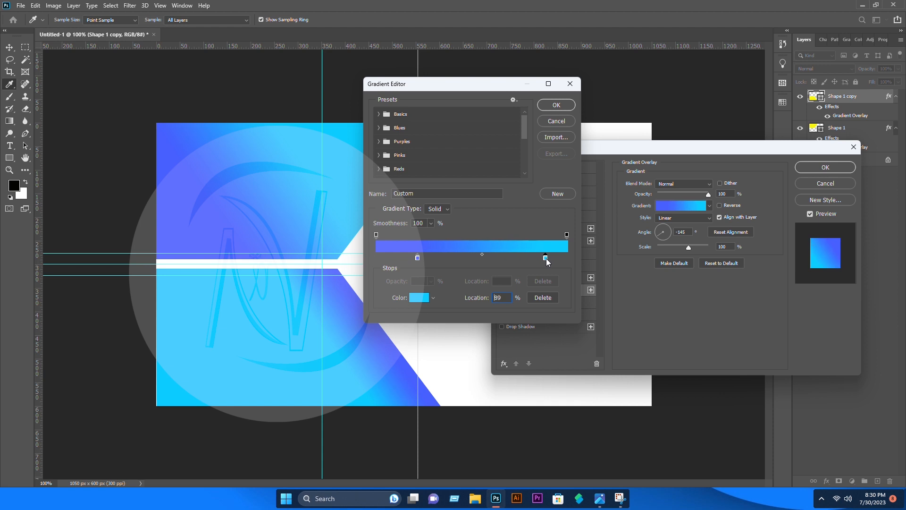
pyautogui.click(559, 106)
pyautogui.click(819, 169)
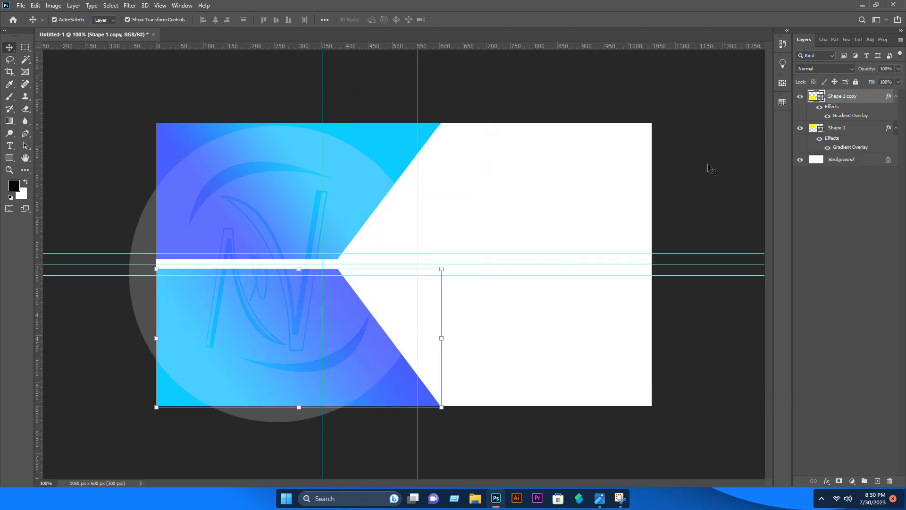
pyautogui.click(709, 138)
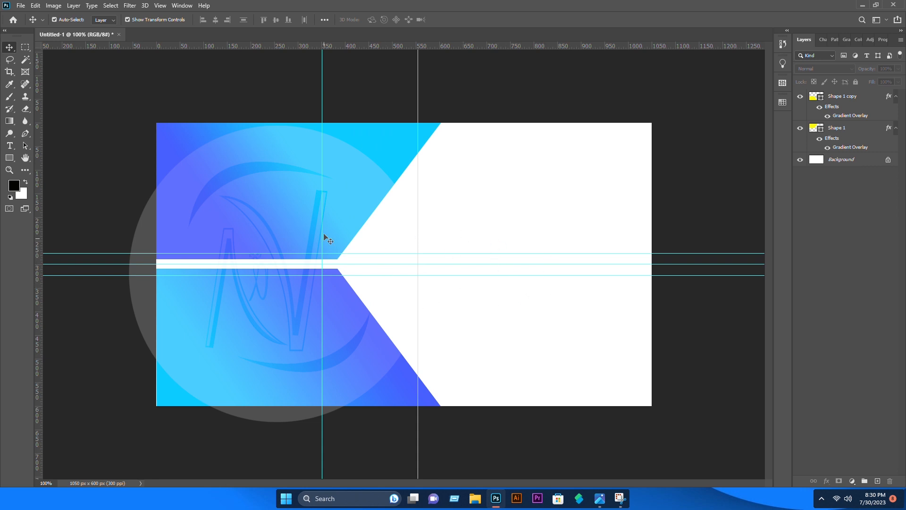
# Remove all guides with View > Clear Guides
pyautogui.click(160, 6)
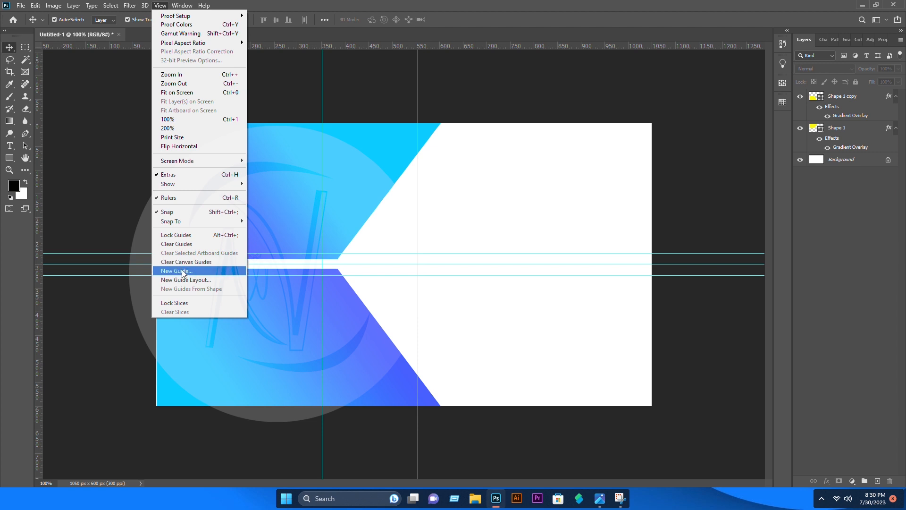
pyautogui.click(184, 244)
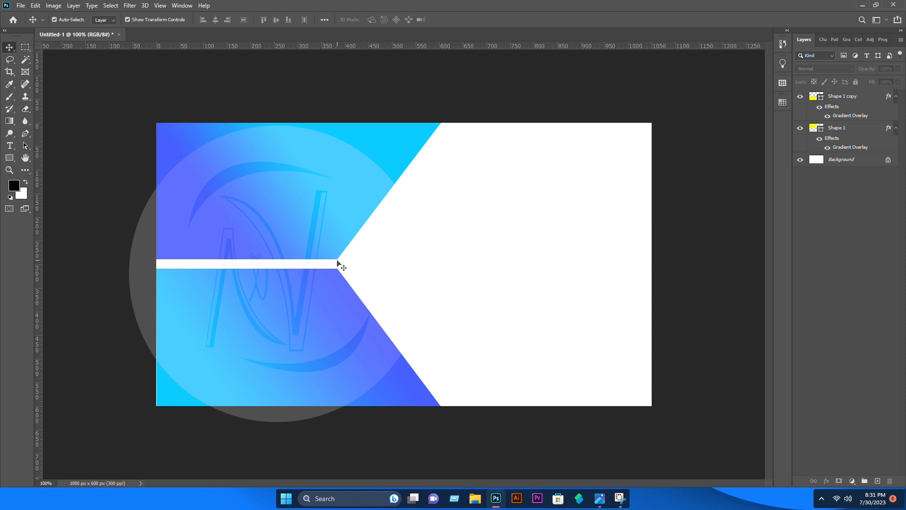
# Browse the Open dialog to Storage (F:) > Advance > my business cards icon folder
pyautogui.click(20, 6)
pyautogui.click(37, 25)
pyautogui.scroll(2, 33, 106)
pyautogui.scroll(-4, 47, 138)
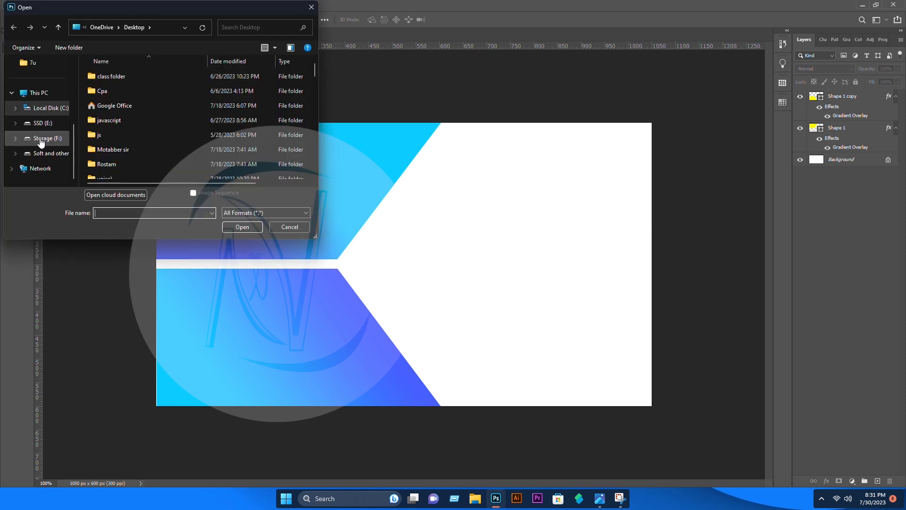
pyautogui.click(47, 137)
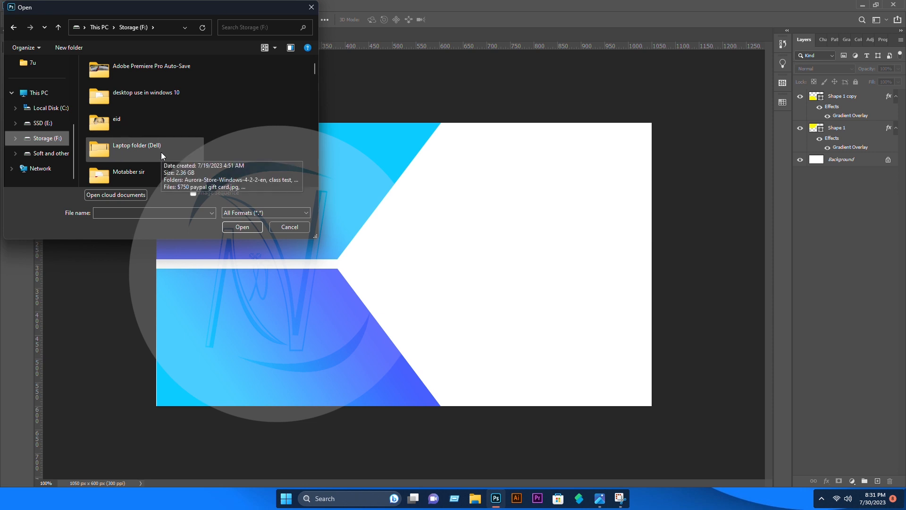
pyautogui.scroll(-2, 161, 151)
pyautogui.scroll(2, 160, 145)
pyautogui.scroll(-2, 160, 142)
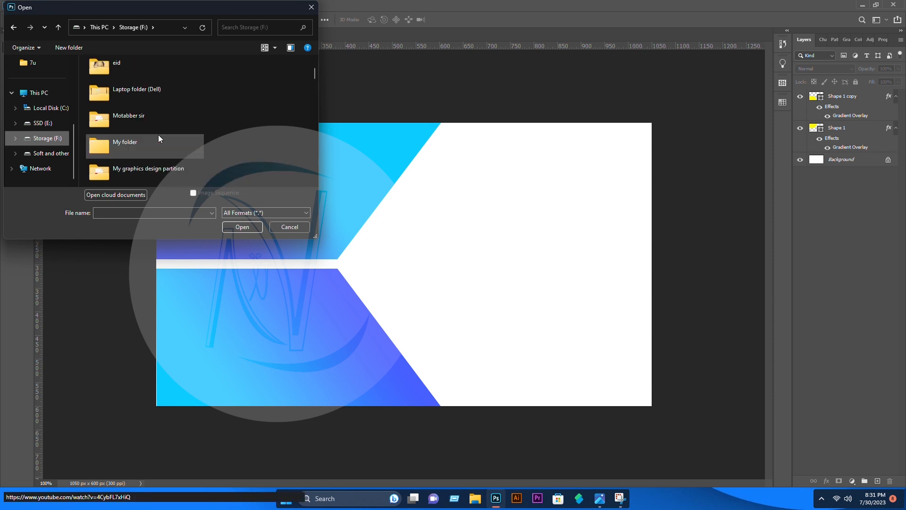
pyautogui.scroll(2, 155, 117)
pyautogui.doubleClick(154, 99)
pyautogui.doubleClick(155, 84)
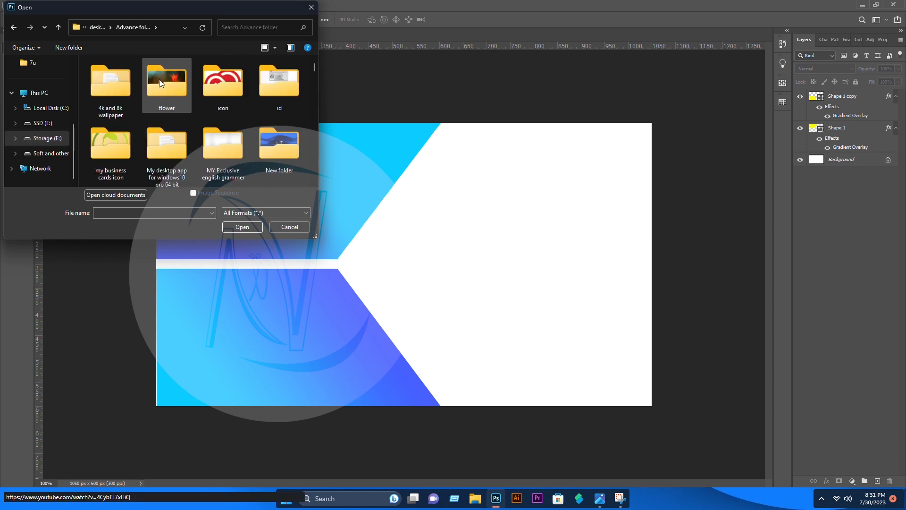
pyautogui.doubleClick(116, 142)
# Select 004-globe.png, 006-envelope-1.png and the light-blue phone icon and open them
pyautogui.click(165, 86)
pyautogui.keyDown('ctrl'); pyautogui.click(169, 139); pyautogui.keyUp('ctrl')
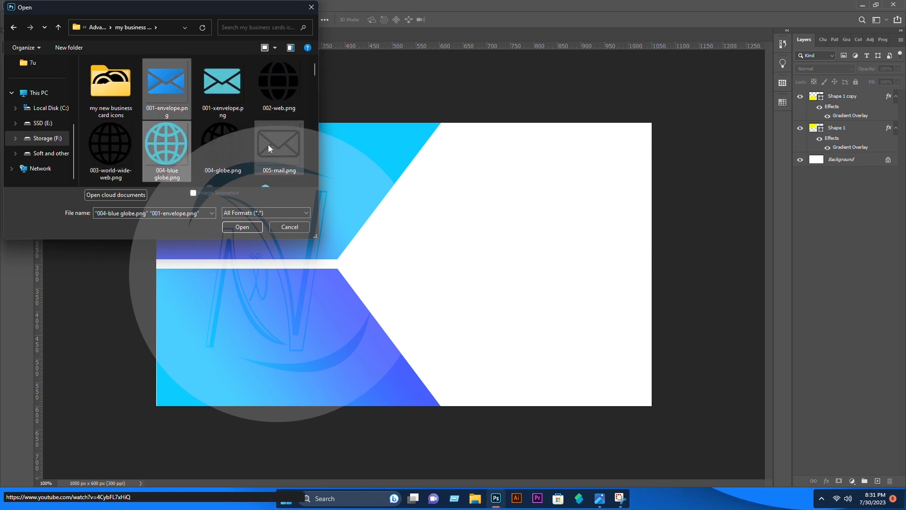
pyautogui.scroll(-1, 268, 145)
pyautogui.keyDown('ctrl'); pyautogui.click(228, 95); pyautogui.keyUp('ctrl')
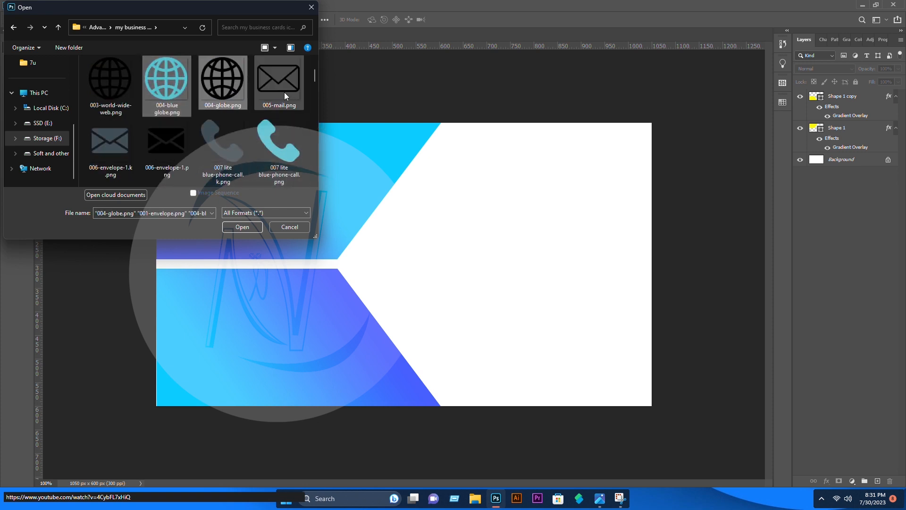
pyautogui.scroll(1, 148, 83)
pyautogui.click(171, 141)
pyautogui.click(120, 135)
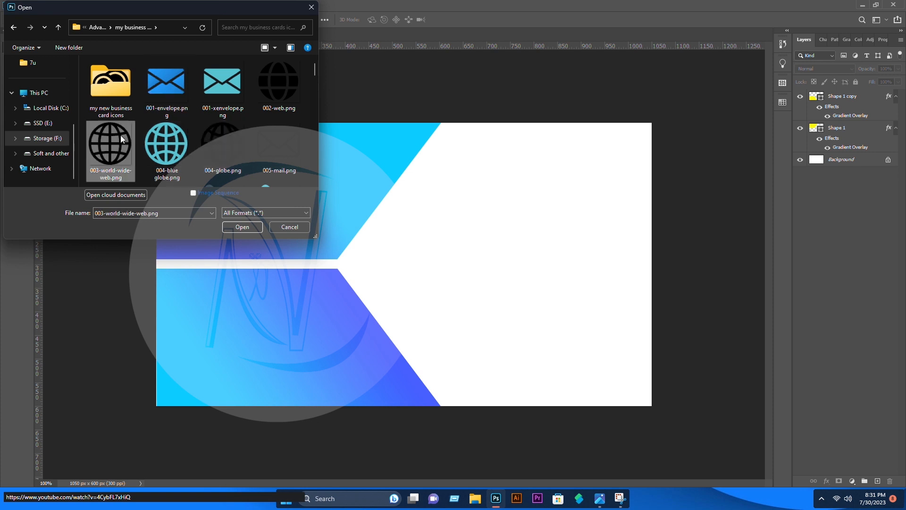
pyautogui.click(220, 147)
pyautogui.keyDown('ctrl'); pyautogui.click(271, 143); pyautogui.keyUp('ctrl')
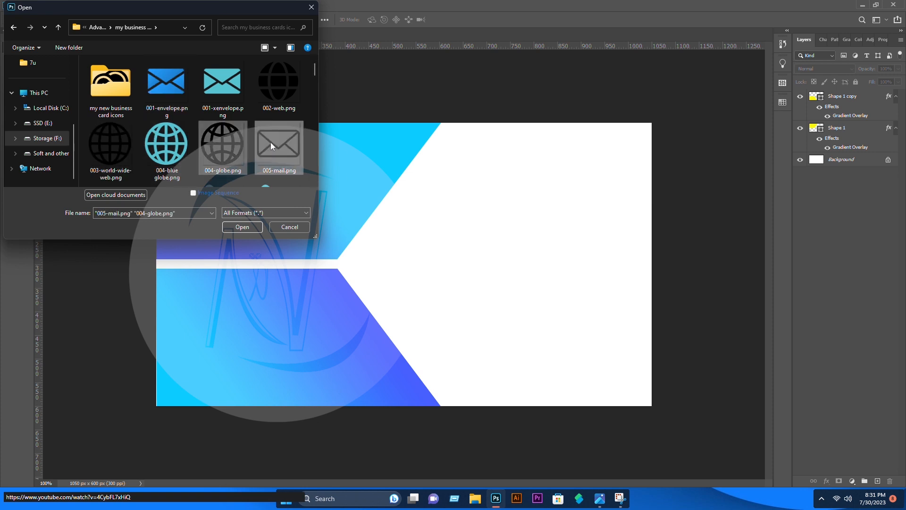
pyautogui.scroll(-1, 271, 142)
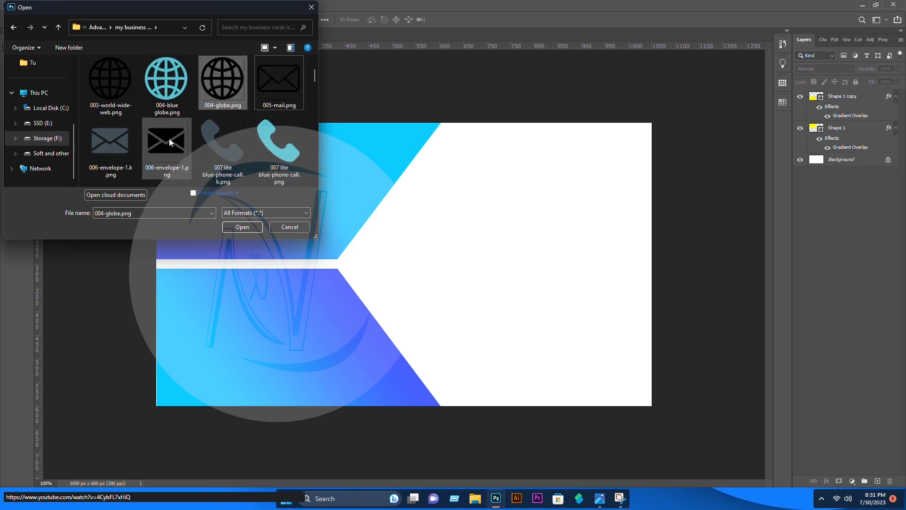
pyautogui.keyDown('ctrl'); pyautogui.click(179, 150); pyautogui.keyUp('ctrl')
pyautogui.keyDown('ctrl'); pyautogui.click(225, 170); pyautogui.keyUp('ctrl')
pyautogui.click(242, 226)
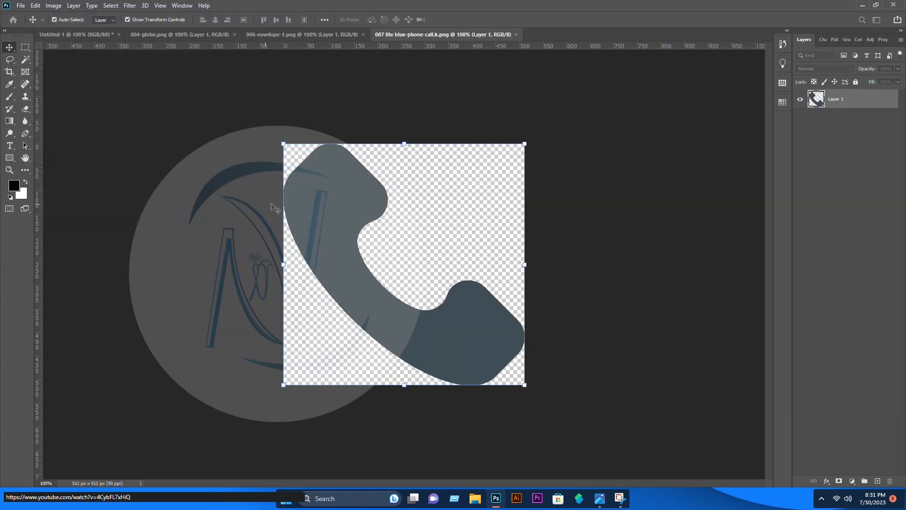
# Bring the phone icon into the card, shrunk and placed in the lower blue shape
pyautogui.click(70, 34)
pyautogui.moveTo(197, 211); pyautogui.dragTo(198, 212)
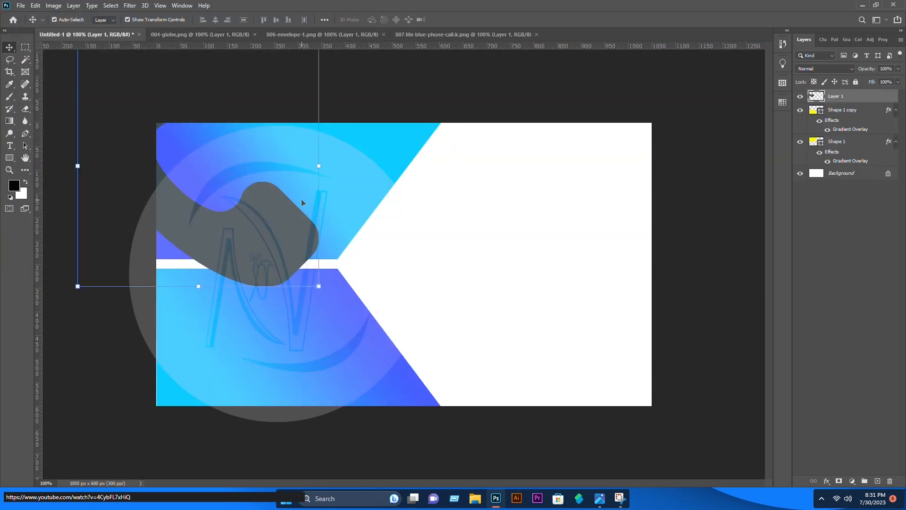
pyautogui.moveTo(318, 166); pyautogui.dragTo(237, 165)
pyautogui.moveTo(206, 213); pyautogui.dragTo(279, 349)
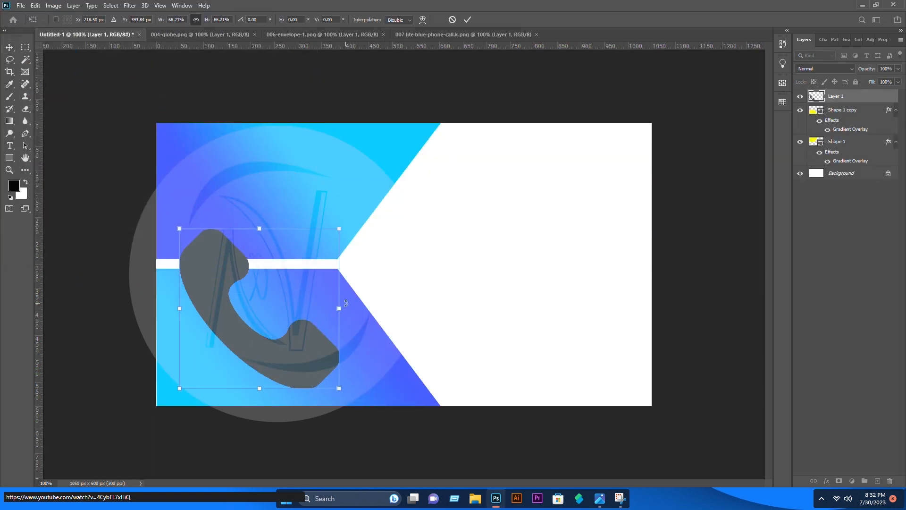
pyautogui.moveTo(340, 306); pyautogui.dragTo(211, 306)
pyautogui.moveTo(199, 323)
pyautogui.mouseDown()
pyautogui.moveTo(199, 312)
pyautogui.moveTo(185, 312)
pyautogui.mouseUp()
pyautogui.press('Return')
pyautogui.click(293, 92)
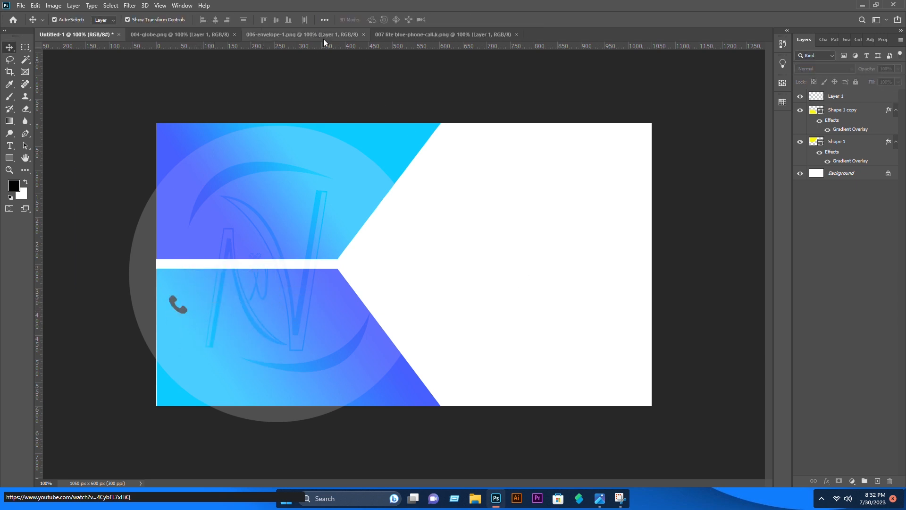
# Add the envelope icon, shrunk, directly below the phone icon
pyautogui.click(324, 36)
pyautogui.moveTo(407, 241); pyautogui.dragTo(211, 327)
pyautogui.moveTo(311, 351); pyautogui.dragTo(211, 351)
pyautogui.moveTo(170, 330); pyautogui.dragTo(273, 337)
pyautogui.moveTo(313, 358); pyautogui.dragTo(179, 339)
pyautogui.press('Return')
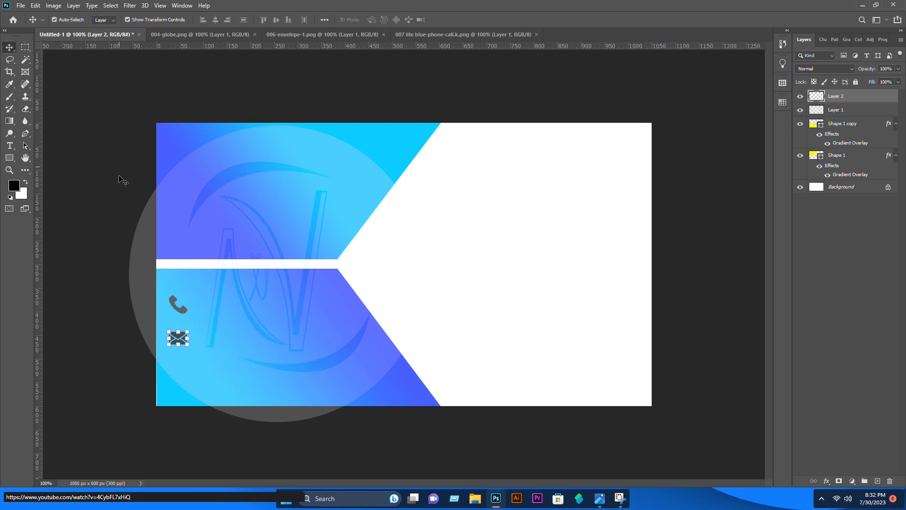
# Add the globe icon, shrunk, beneath the envelope in the icon column
pyautogui.click(302, 34)
pyautogui.click(212, 36)
pyautogui.moveTo(78, 37); pyautogui.dragTo(216, 349)
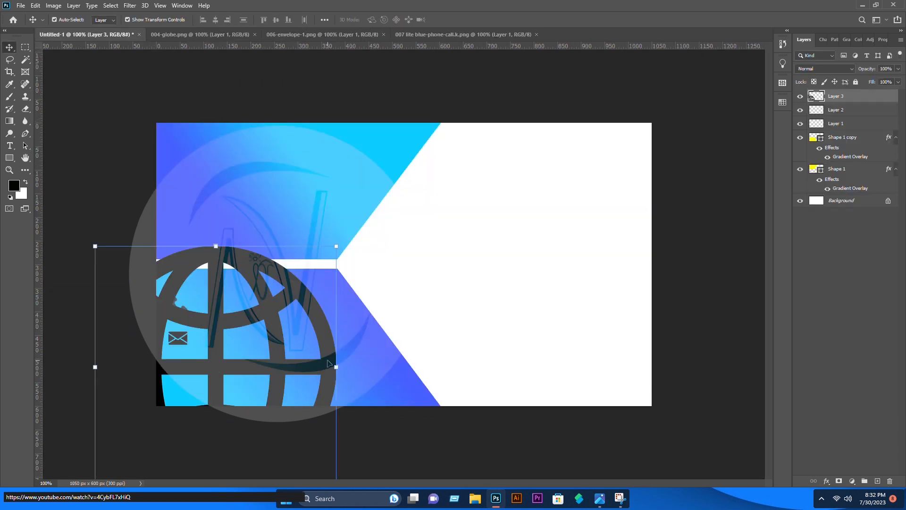
pyautogui.moveTo(331, 367); pyautogui.dragTo(190, 368)
pyautogui.moveTo(182, 358); pyautogui.dragTo(344, 352)
pyautogui.moveTo(354, 368); pyautogui.dragTo(178, 366)
# Lock both blue shape layers and raise the three icons slightly
pyautogui.moveTo(203, 355); pyautogui.dragTo(169, 294)
pyautogui.click(856, 82)
pyautogui.click(358, 153)
pyautogui.click(855, 82)
pyautogui.click(366, 336)
pyautogui.moveTo(173, 301); pyautogui.dragTo(173, 292)
pyautogui.click(82, 234)
# Open 008-placeholder.png and place the red pin, shrunk, below the globe
pyautogui.click(21, 6)
pyautogui.click(34, 24)
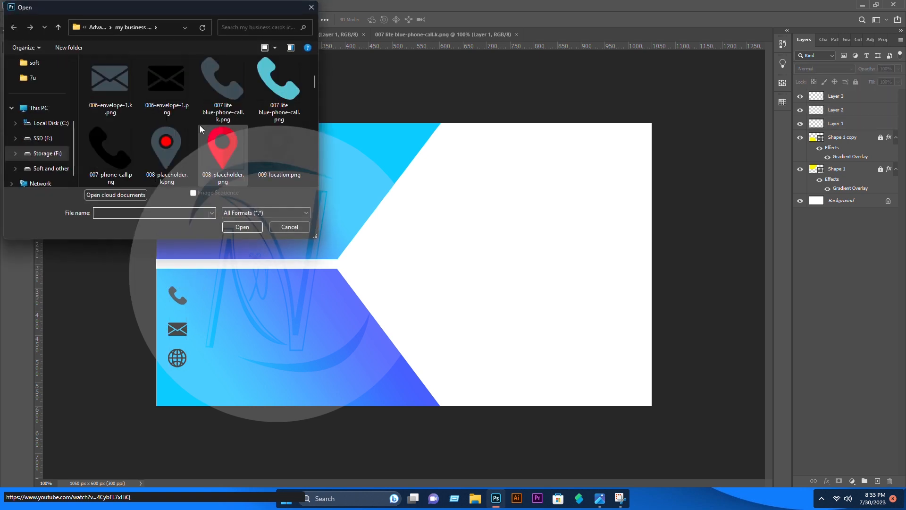
pyautogui.click(228, 144)
pyautogui.click(236, 225)
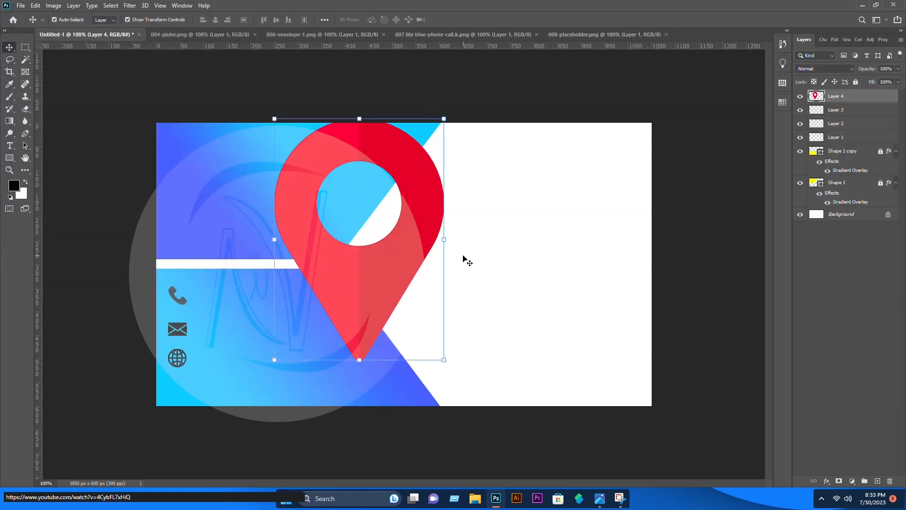
pyautogui.moveTo(444, 240); pyautogui.dragTo(185, 387)
pyautogui.press('Return')
pyautogui.click(120, 141)
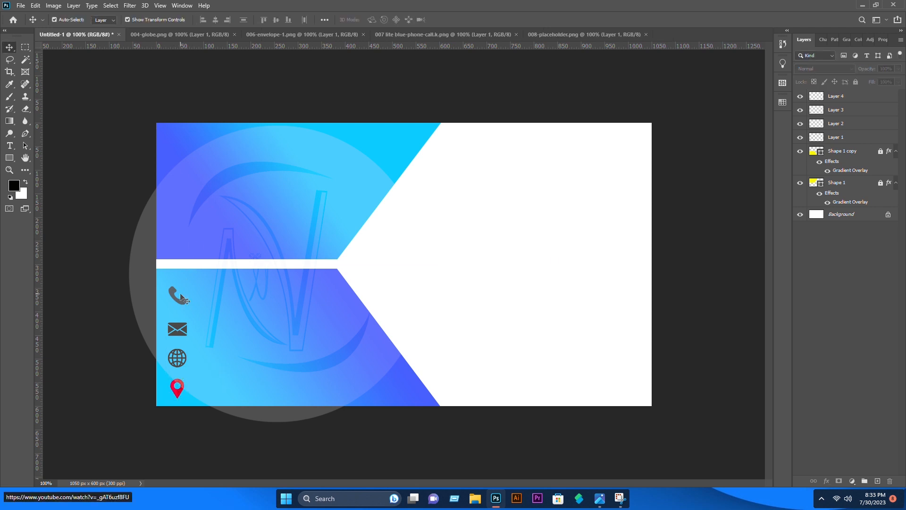
# Nudge the envelope icon up to tighten the icon column
pyautogui.click(178, 329)
pyautogui.press('Up')
pyautogui.click(95, 276)
pyautogui.click(178, 296)
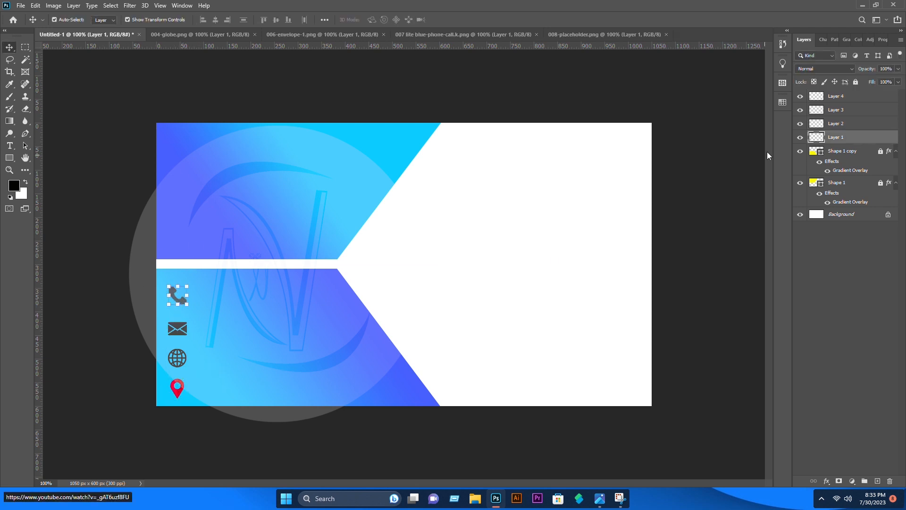
# Give the phone icon layer a black Color Overlay
pyautogui.rightClick(832, 137)
pyautogui.click(754, 100)
pyautogui.click(526, 277)
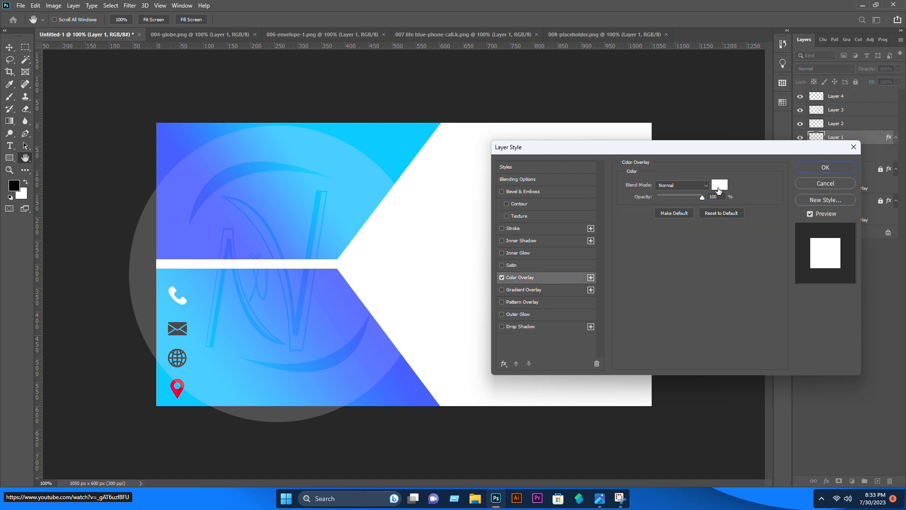
pyautogui.click(719, 185)
pyautogui.click(293, 238)
pyautogui.click(494, 89)
pyautogui.click(826, 167)
# Apply the same black Color Overlay to the red location-pin icon
pyautogui.click(177, 388)
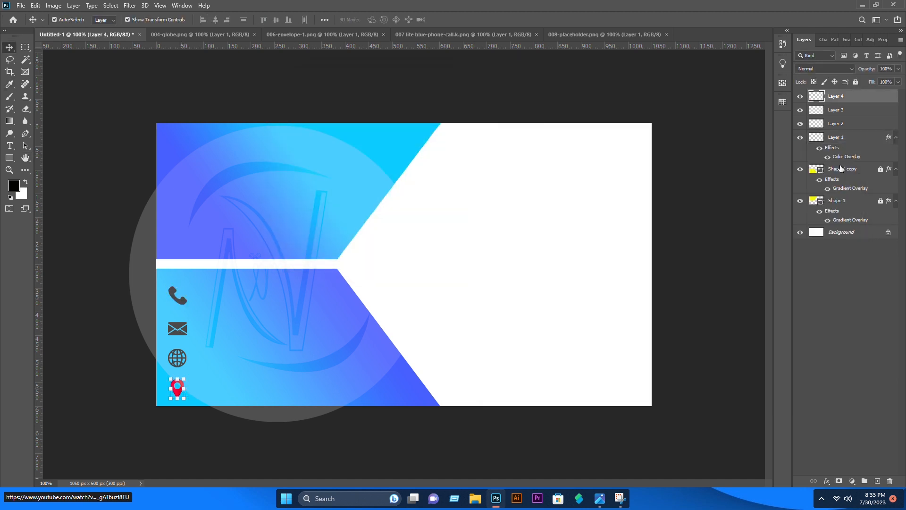
pyautogui.rightClick(847, 95)
pyautogui.click(808, 98)
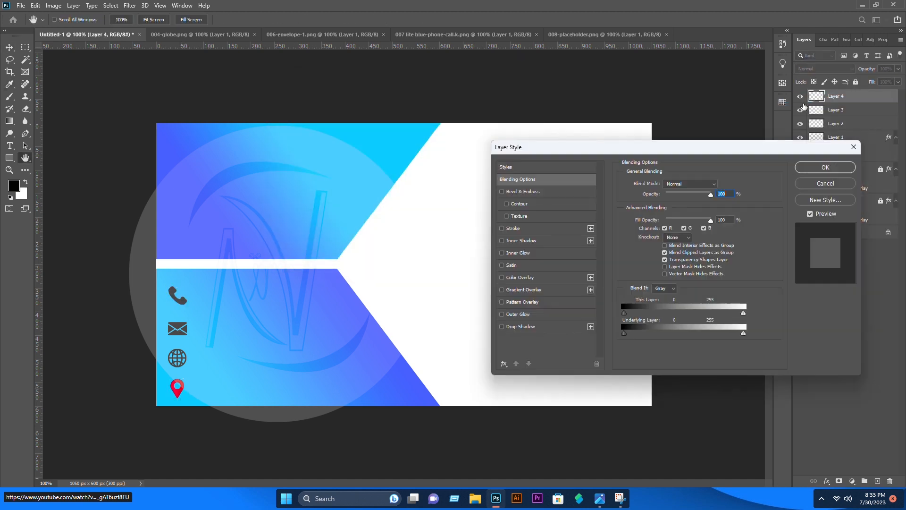
pyautogui.click(521, 277)
pyautogui.click(825, 167)
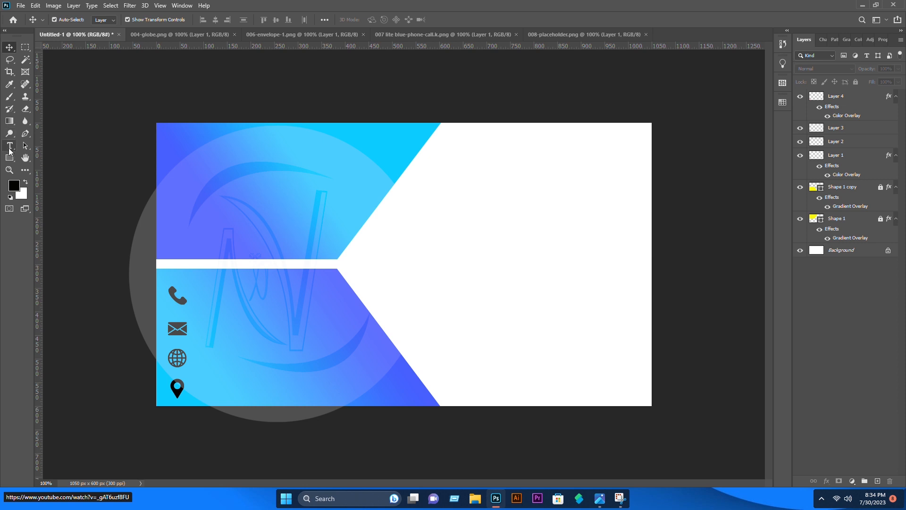
# Start a text layer at size 42 and drag it down to the icon area
pyautogui.click(206, 293)
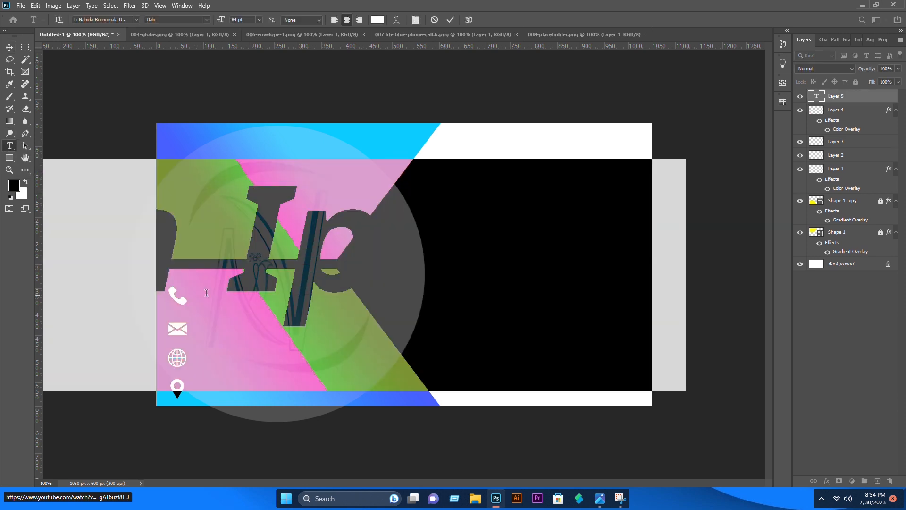
pyautogui.click(241, 19)
pyautogui.write('42')
pyautogui.press('Return')
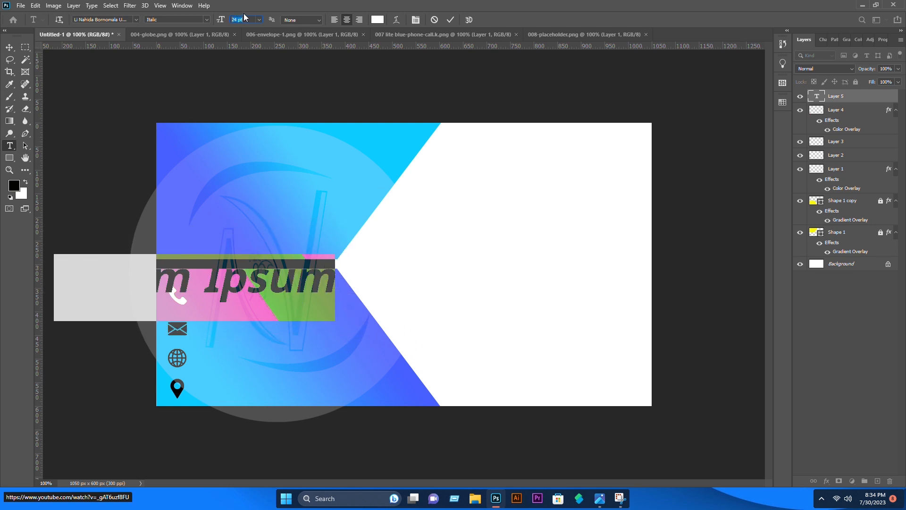
pyautogui.click(10, 48)
pyautogui.moveTo(232, 278); pyautogui.dragTo(289, 305)
pyautogui.doubleClick(326, 306)
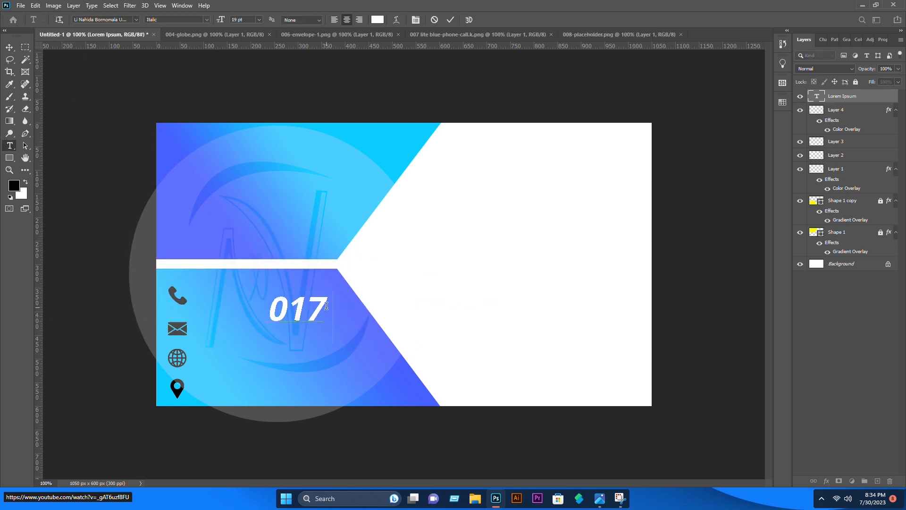
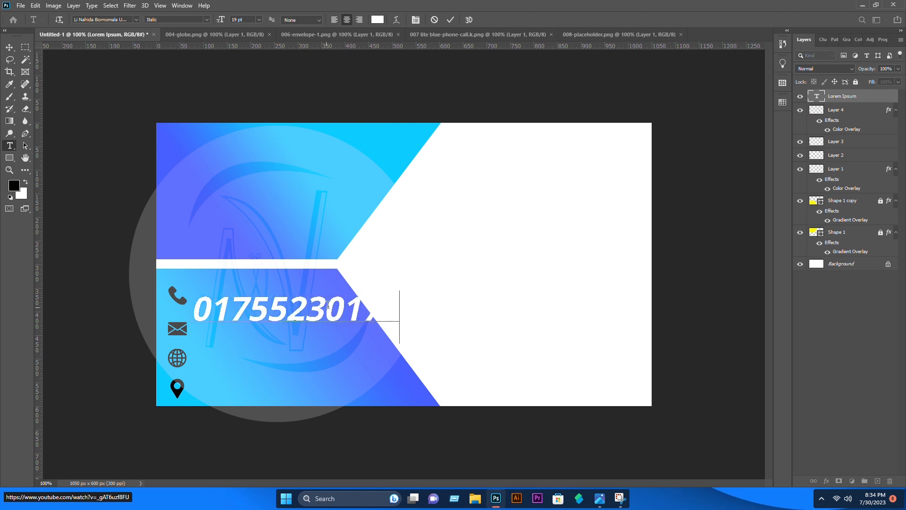
pyautogui.hotkey('ctrl', 'a')
pyautogui.click(246, 24)
pyautogui.press('Down')
pyautogui.press('Down')
pyautogui.press('Down')
pyautogui.press('Down')
pyautogui.press('Down')
pyautogui.press('Down')
pyautogui.press('Down')
pyautogui.press('Down')
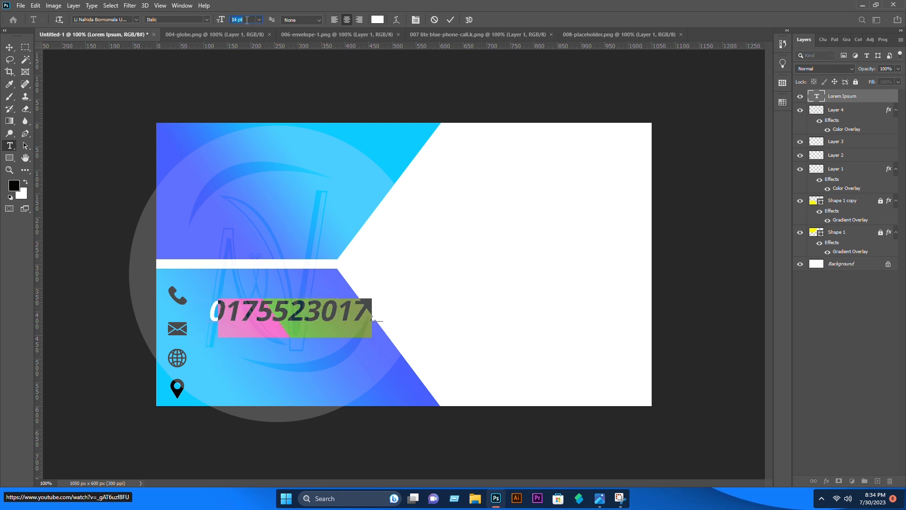
pyautogui.click(10, 47)
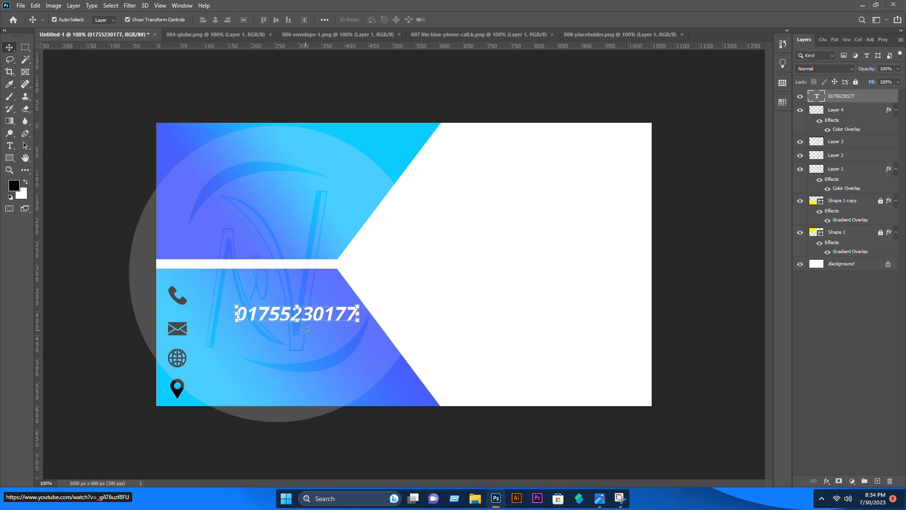
pyautogui.moveTo(297, 315); pyautogui.dragTo(263, 296)
# Change the phone number's font to Constantia Italic
pyautogui.doubleClick(264, 297)
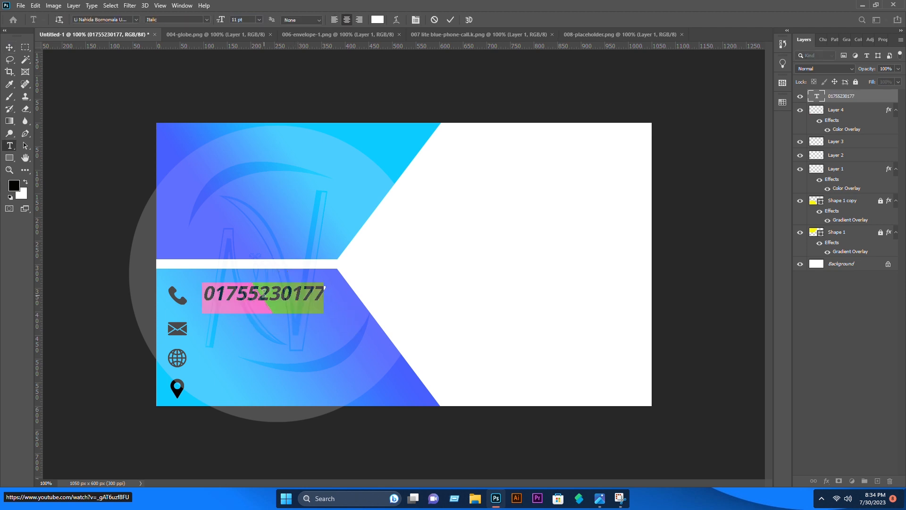
pyautogui.click(137, 20)
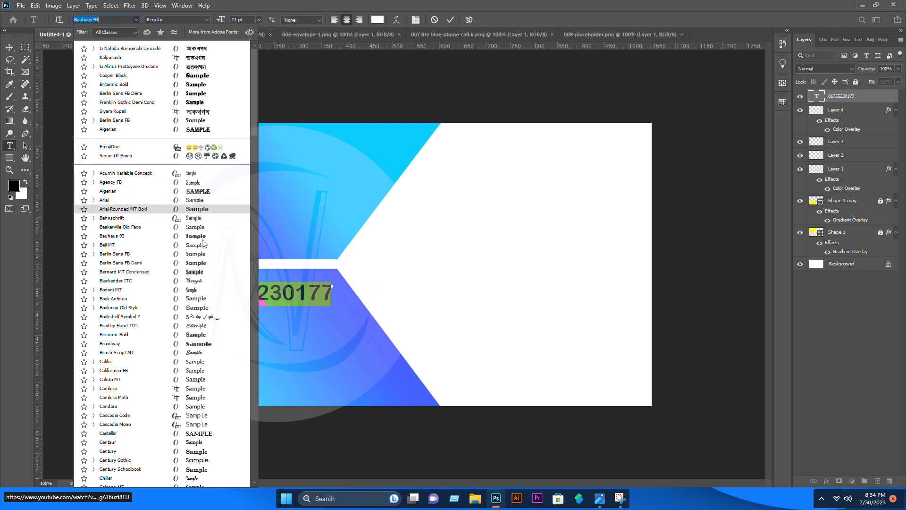
pyautogui.scroll(-3, 204, 283)
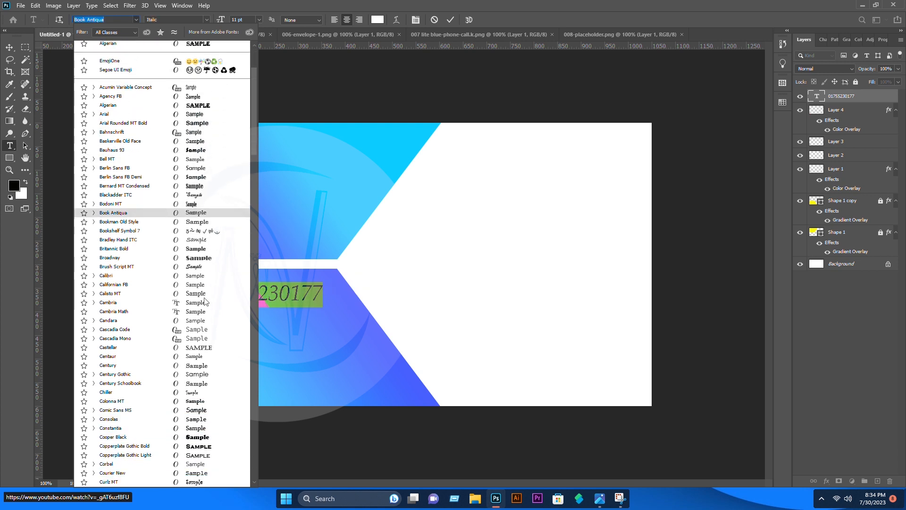
pyautogui.scroll(-1, 206, 301)
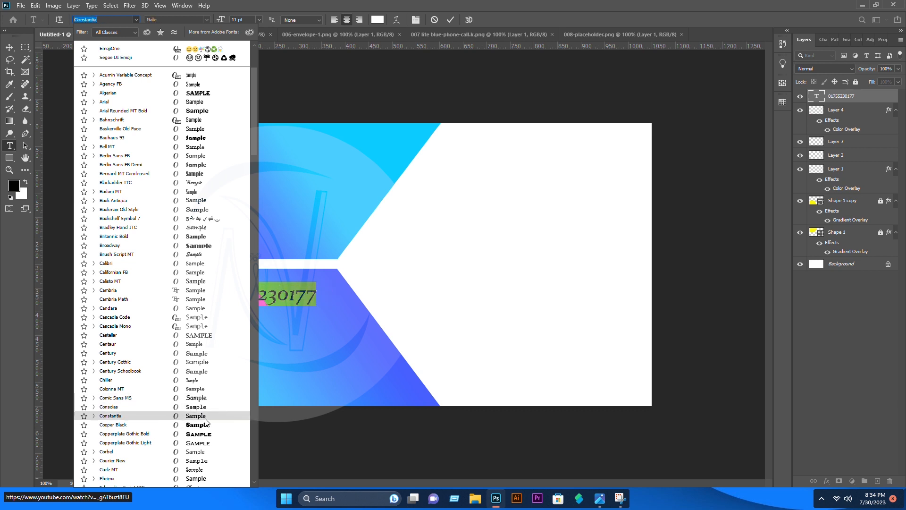
pyautogui.click(205, 417)
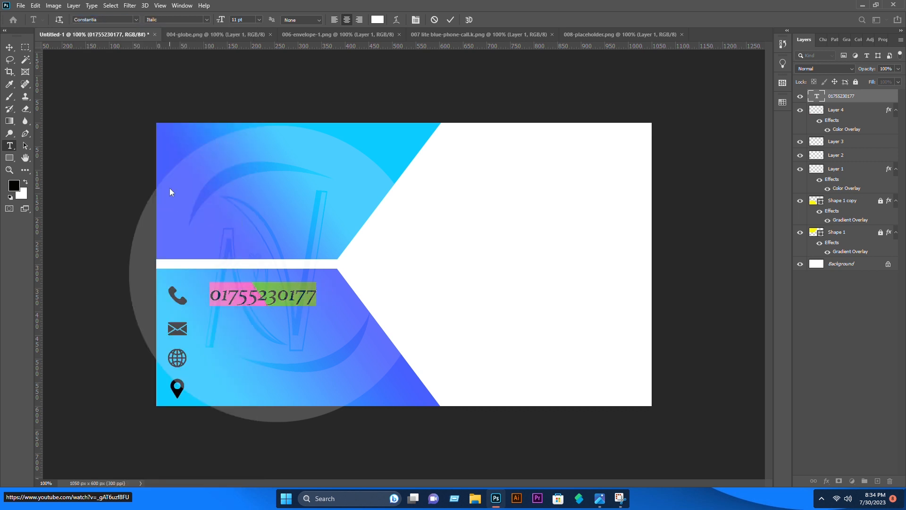
pyautogui.click(196, 64)
pyautogui.press('v')
pyautogui.doubleClick(292, 303)
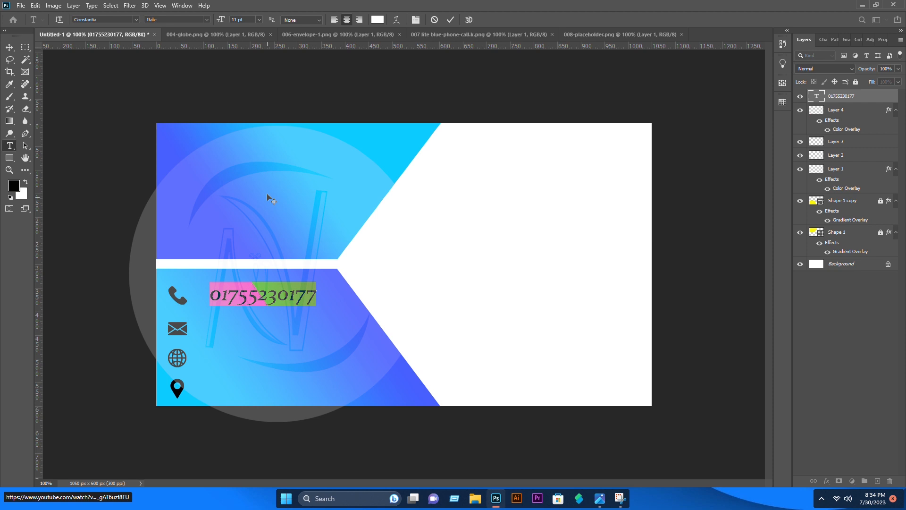
# Make the phone number Bold and nudge it slightly left
pyautogui.click(208, 19)
pyautogui.click(175, 45)
pyautogui.click(9, 47)
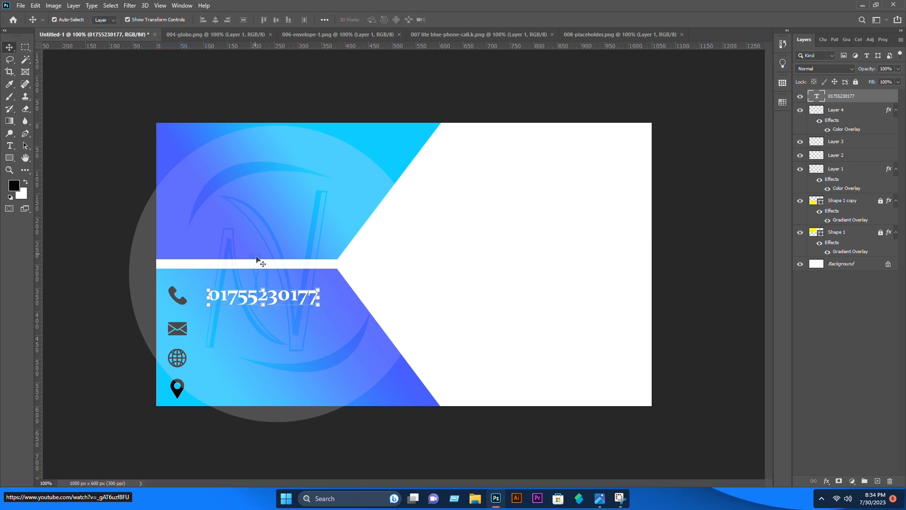
pyautogui.moveTo(261, 302); pyautogui.dragTo(256, 301)
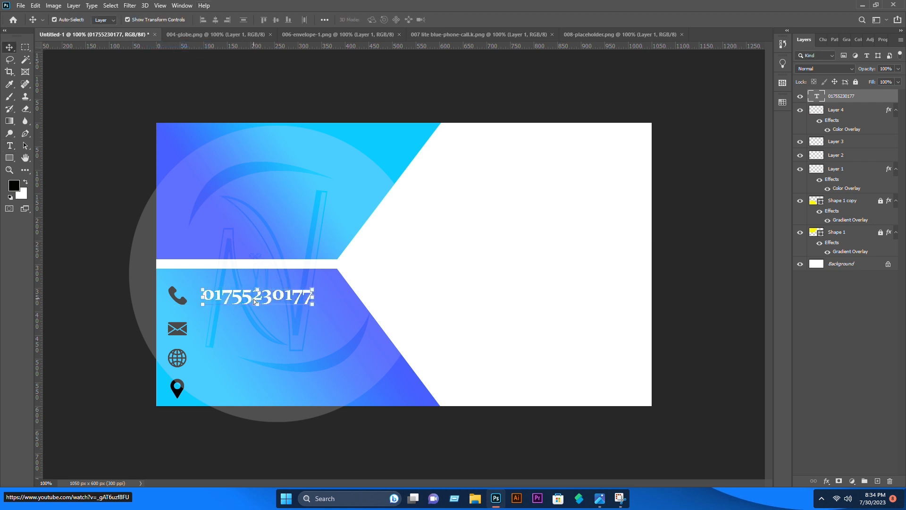
# Enlarge the number to about 108% and copy it beside the other three icons
pyautogui.moveTo(312, 296); pyautogui.dragTo(320, 286)
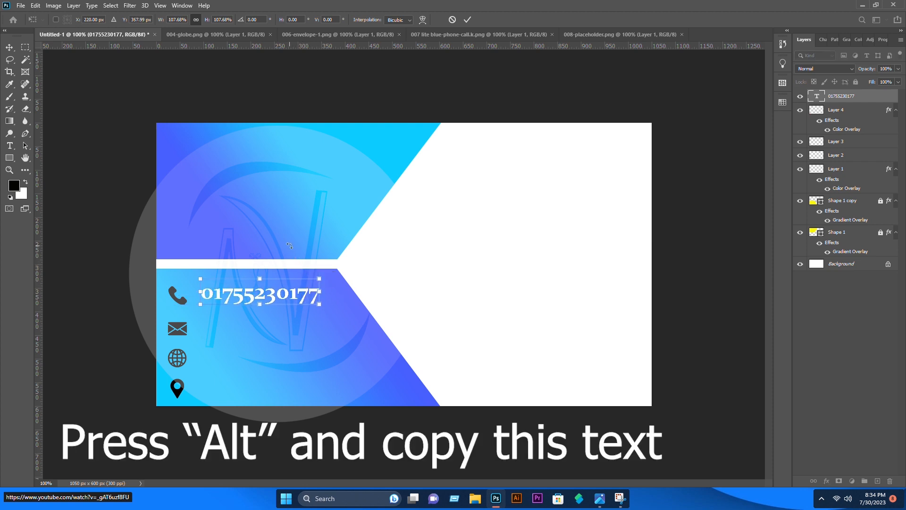
pyautogui.moveTo(286, 294); pyautogui.dragTo(266, 390)
pyautogui.press('Return')
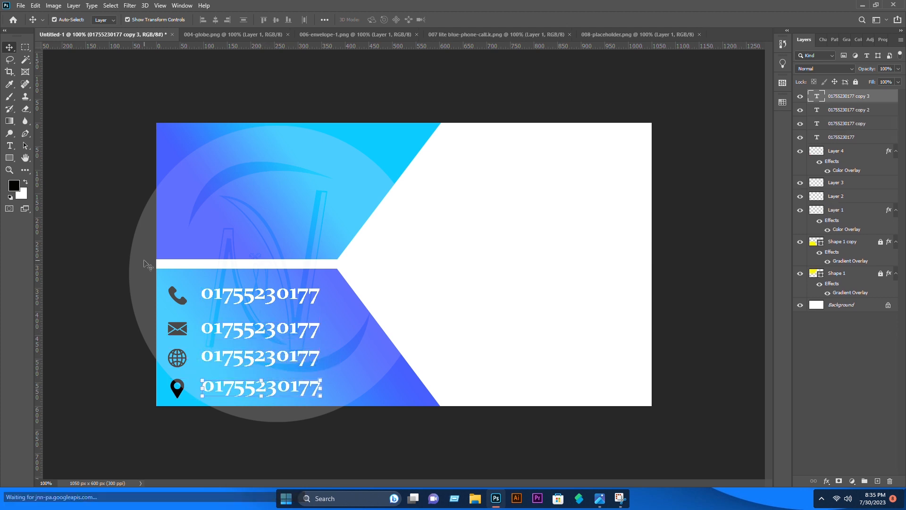
pyautogui.click(185, 260)
pyautogui.doubleClick(291, 331)
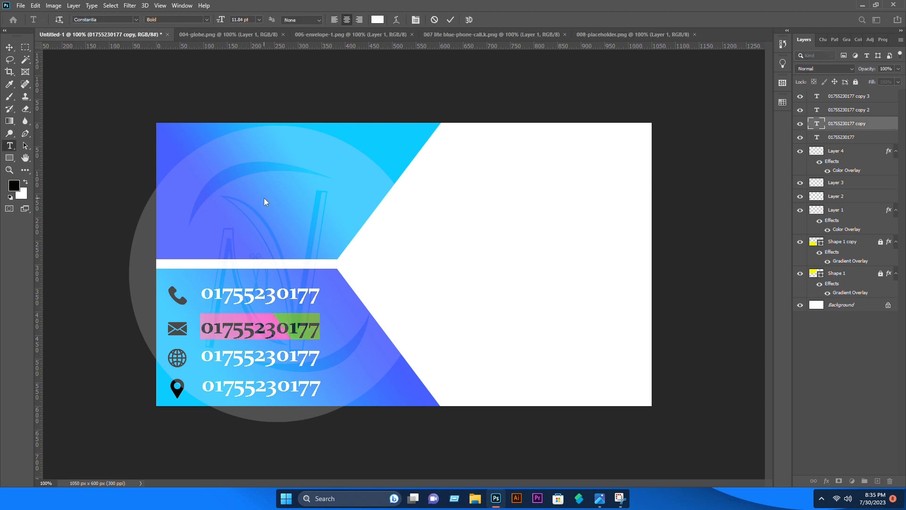
pyautogui.press('Escape')
pyautogui.click(270, 297)
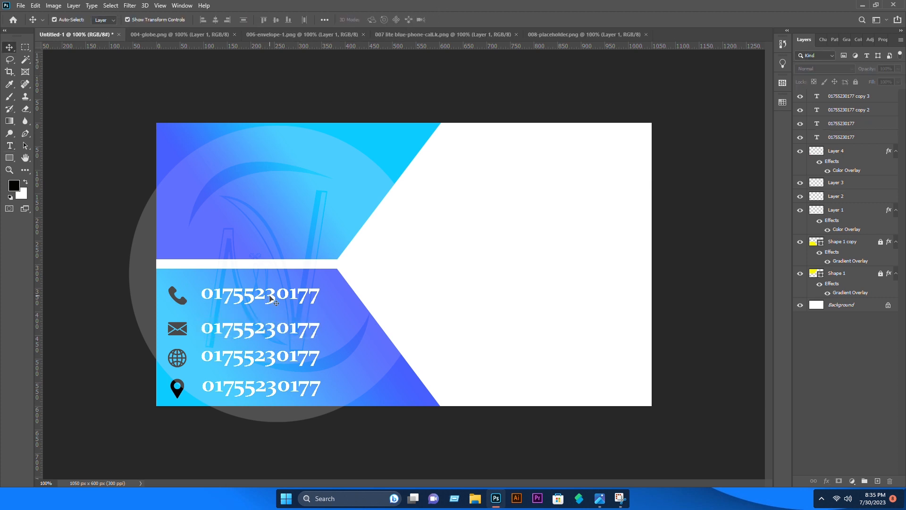
pyautogui.doubleClick(289, 329)
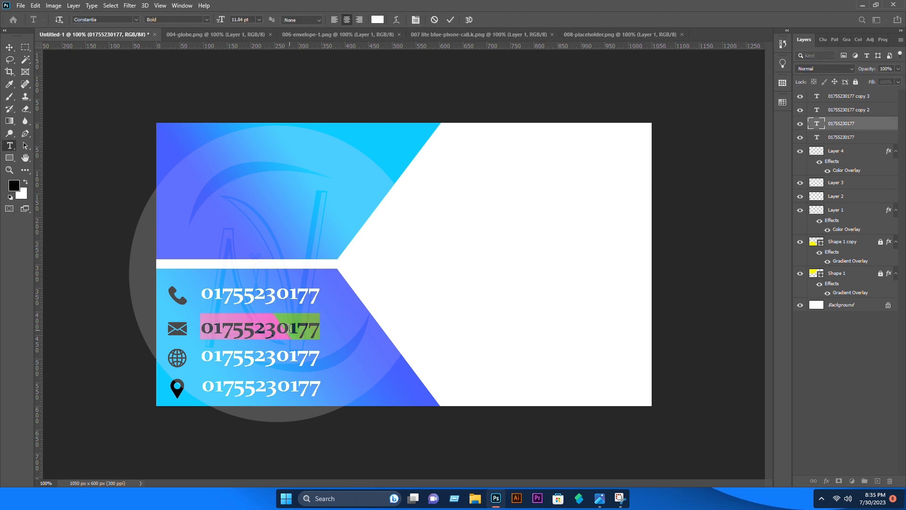
pyautogui.write('E')
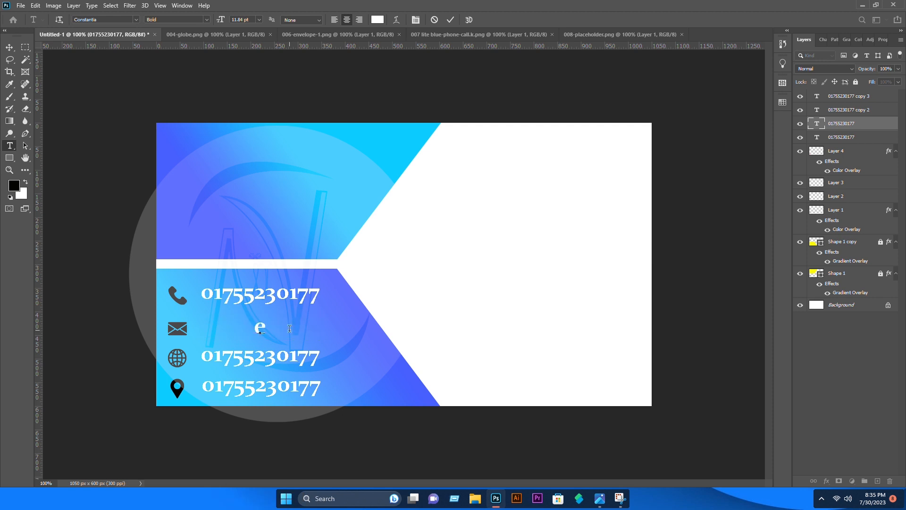
pyautogui.write('xample@gmail')
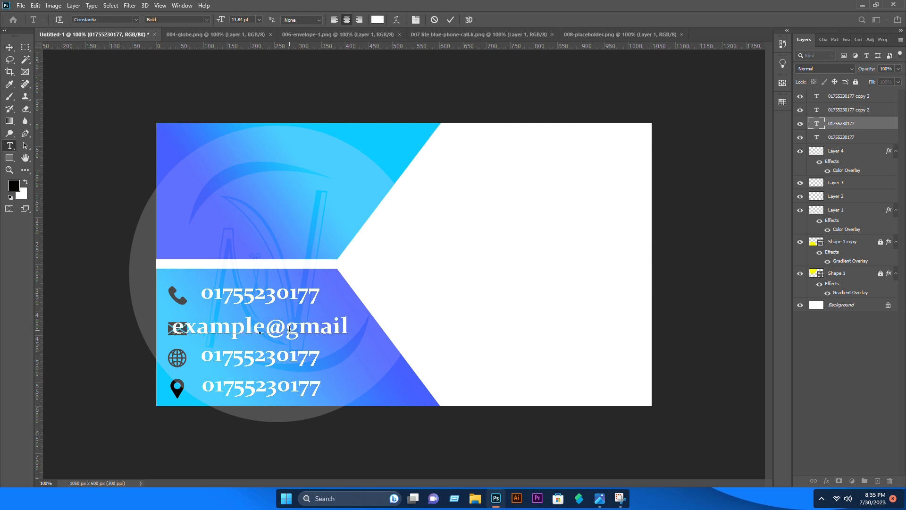
pyautogui.write('.com')
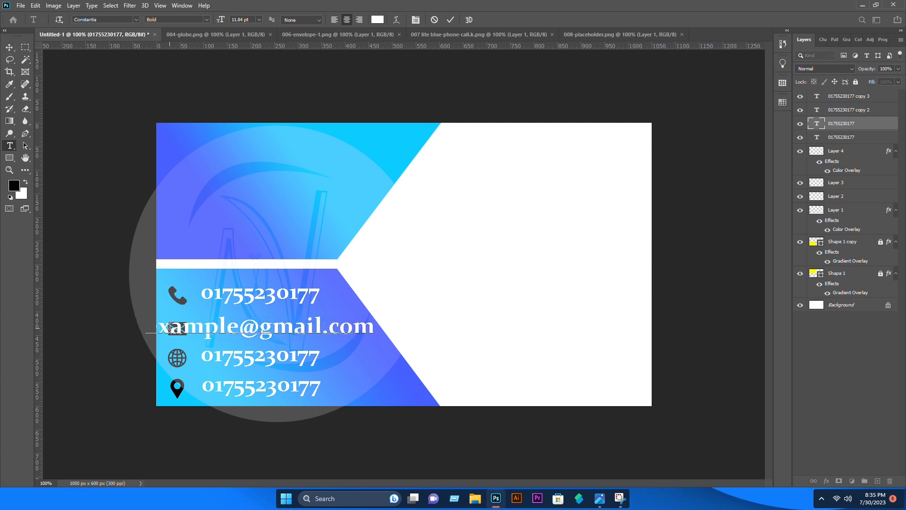
pyautogui.press('BackSpace')
pyautogui.write('E')
pyautogui.press('BackSpace')
pyautogui.write('e')
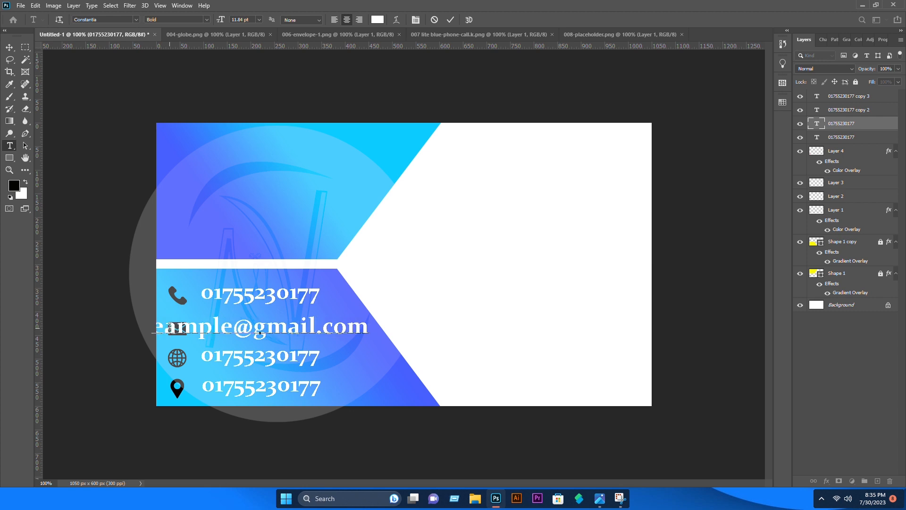
# Shrink the e-mail address, fix its misspelled letter, and align it with the other lines
pyautogui.click(9, 47)
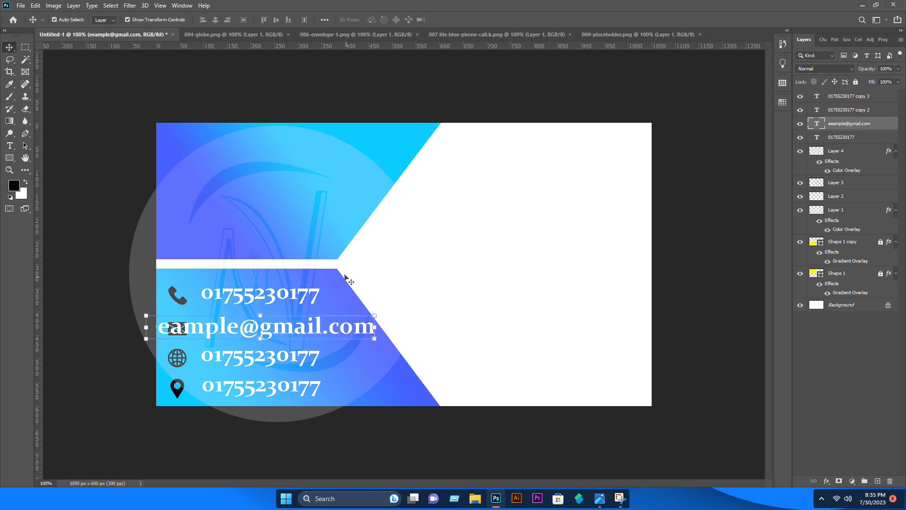
pyautogui.moveTo(376, 328); pyautogui.dragTo(341, 329)
pyautogui.press('Return')
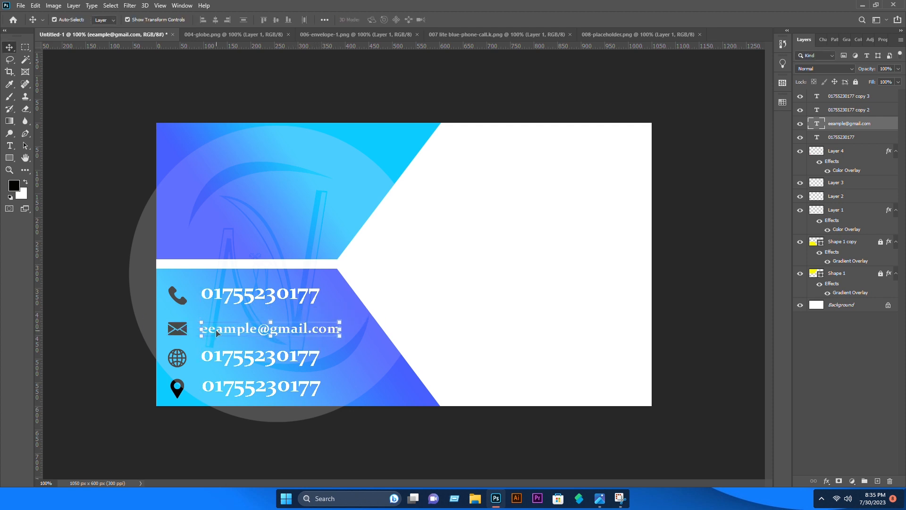
pyautogui.doubleClick(217, 332)
pyautogui.click(216, 330)
pyautogui.press('BackSpace')
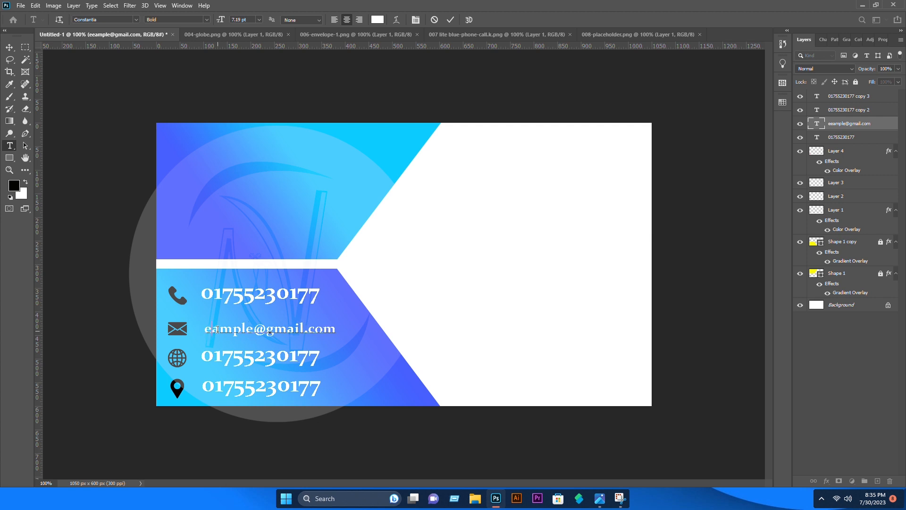
pyautogui.write('x')
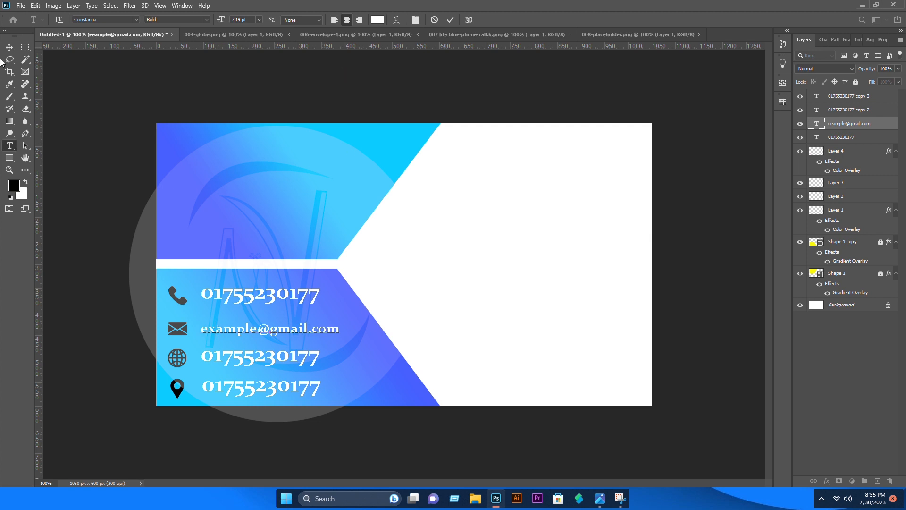
pyautogui.click(8, 47)
pyautogui.moveTo(279, 330); pyautogui.dragTo(275, 330)
pyautogui.click(95, 169)
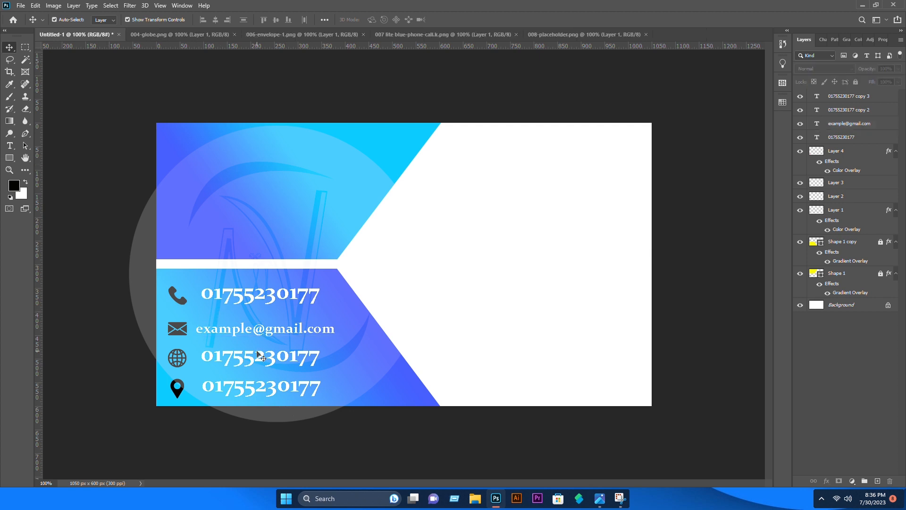
pyautogui.doubleClick(260, 355)
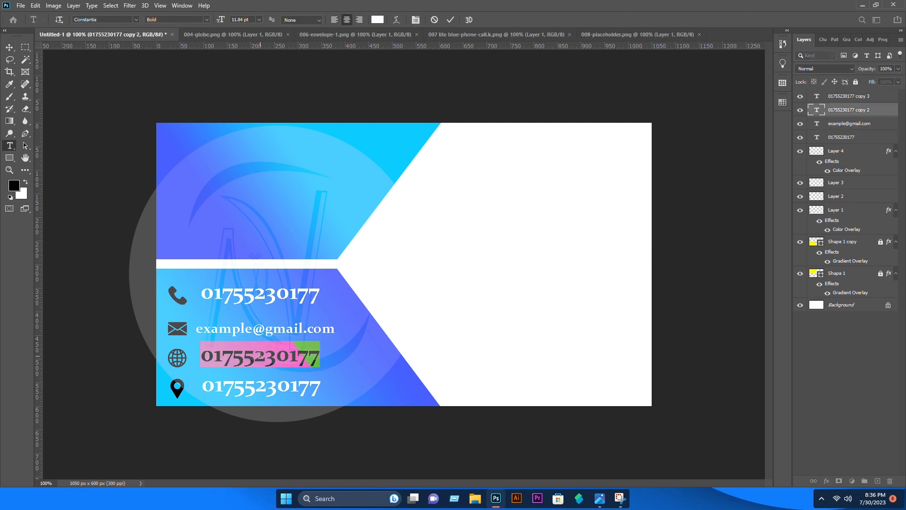
pyautogui.write('www.')
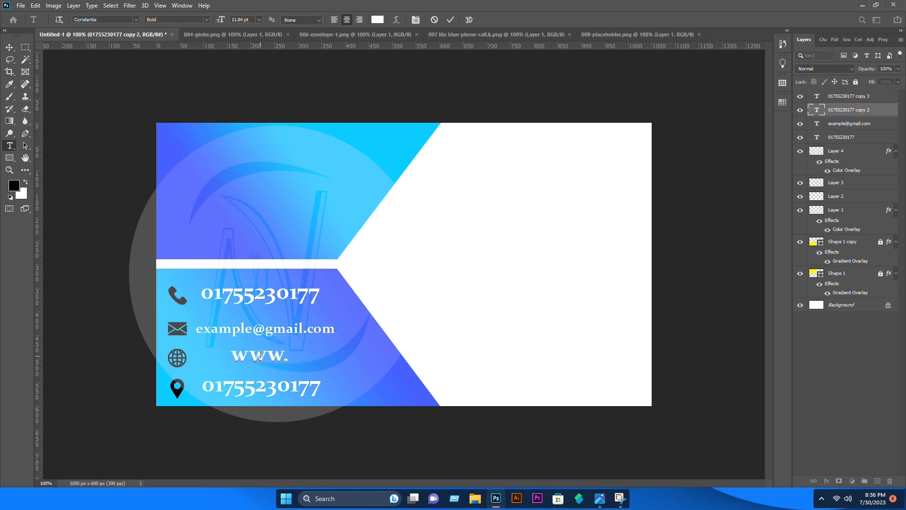
pyautogui.write('example')
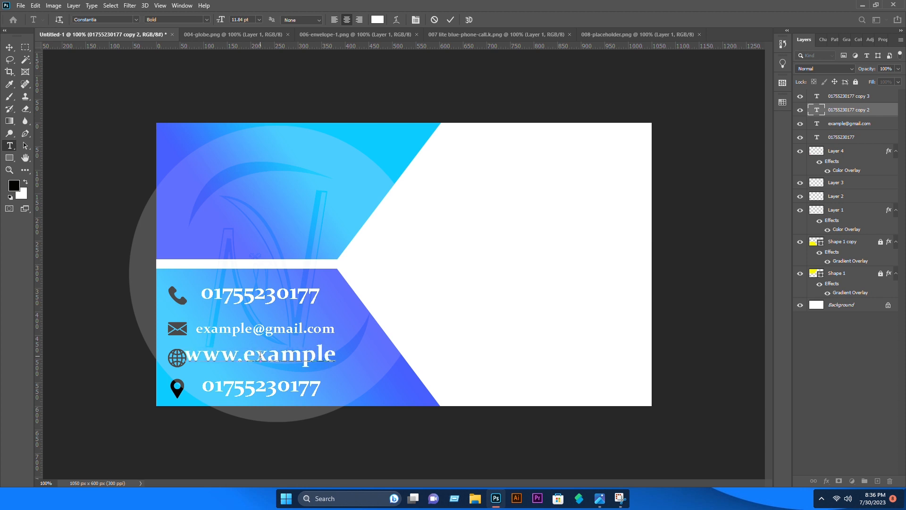
pyautogui.write('.com')
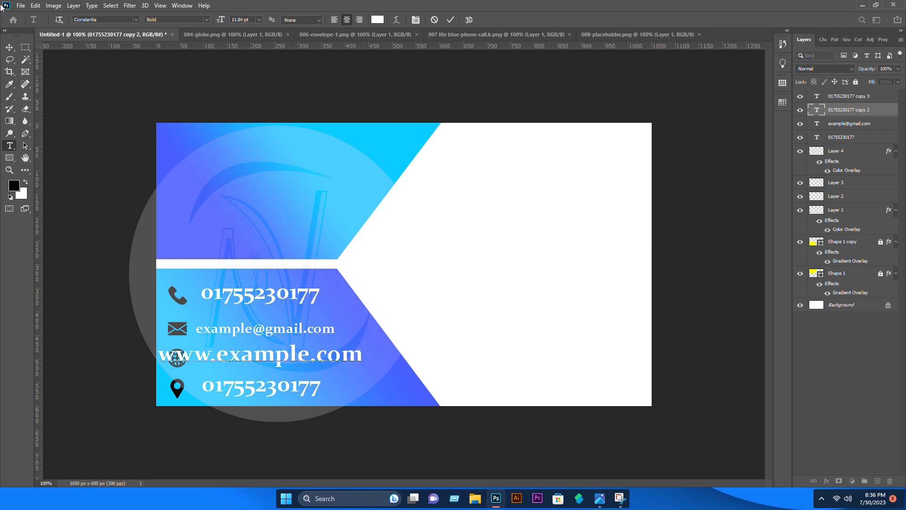
pyautogui.click(9, 47)
pyautogui.hotkey('ctrl', 't')
pyautogui.moveTo(362, 354); pyautogui.dragTo(300, 365)
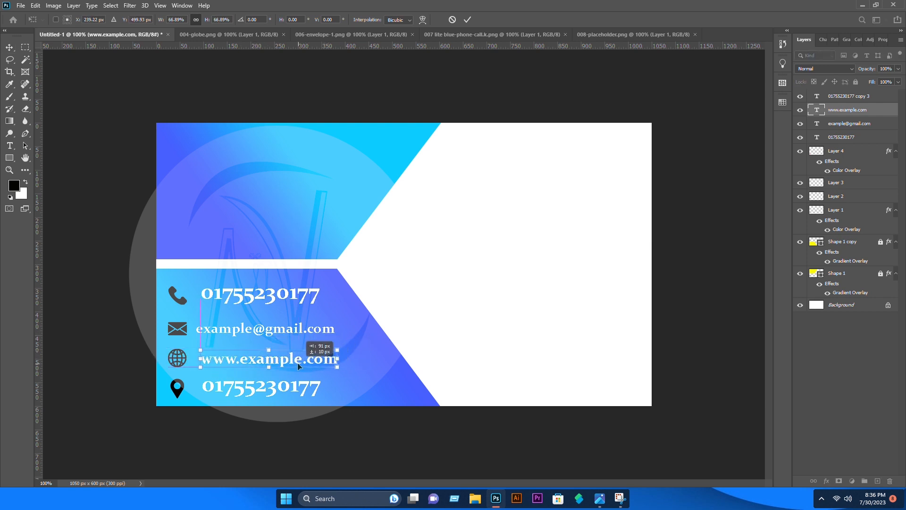
pyautogui.press('Return')
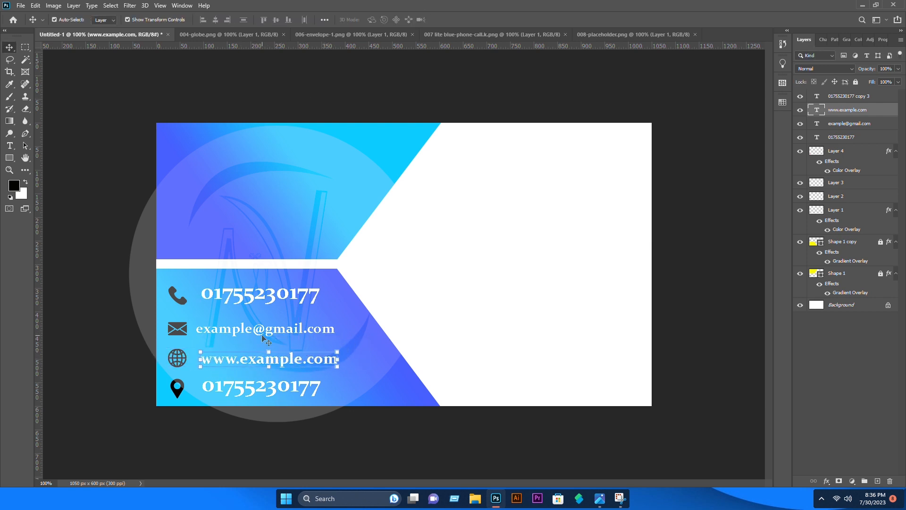
pyautogui.doubleClick(242, 396)
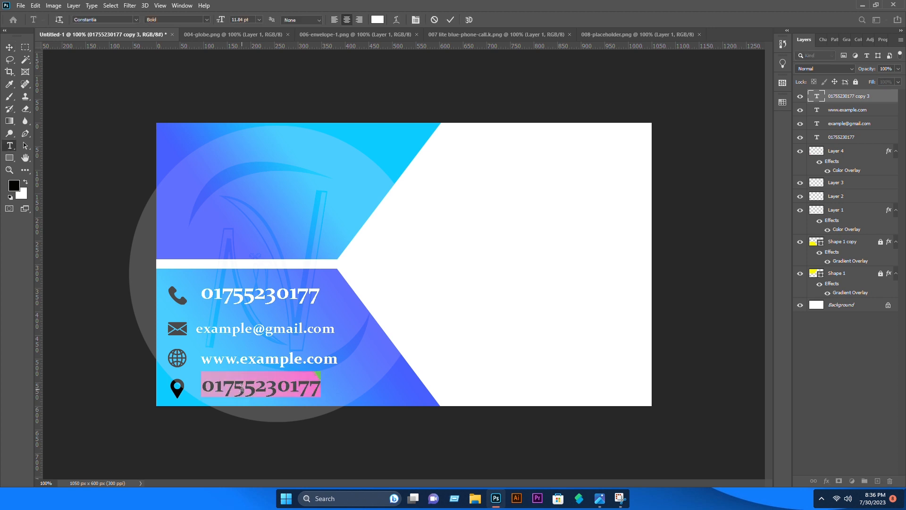
# Type 'write your location' on the bottom line and move it beside the pin icon
pyautogui.write('wri')
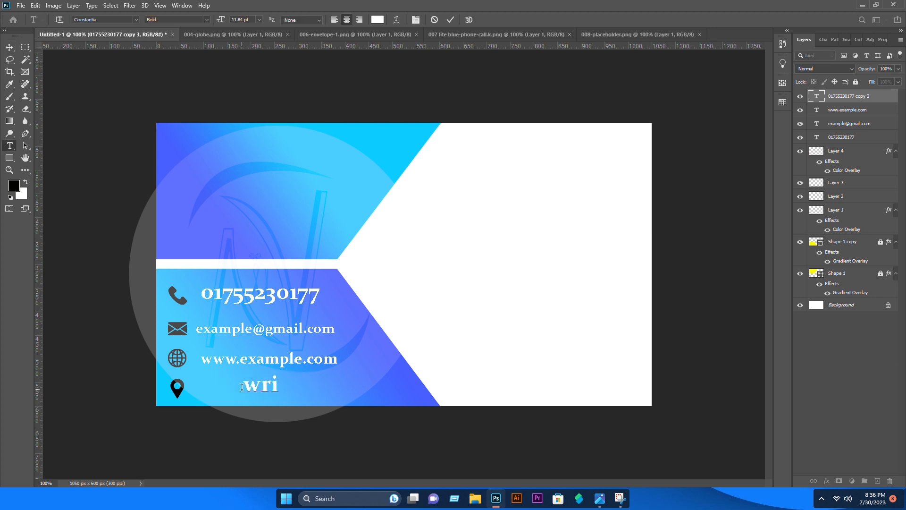
pyautogui.write('te your')
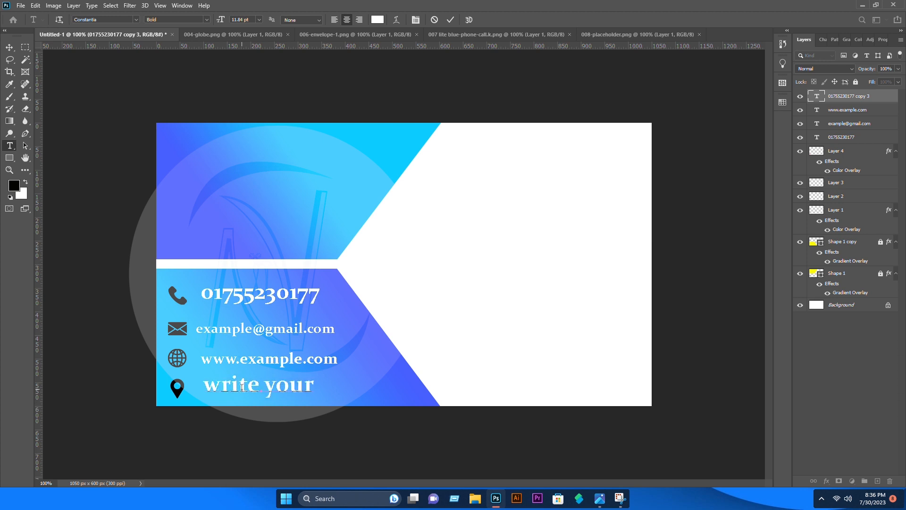
pyautogui.write(' locatu')
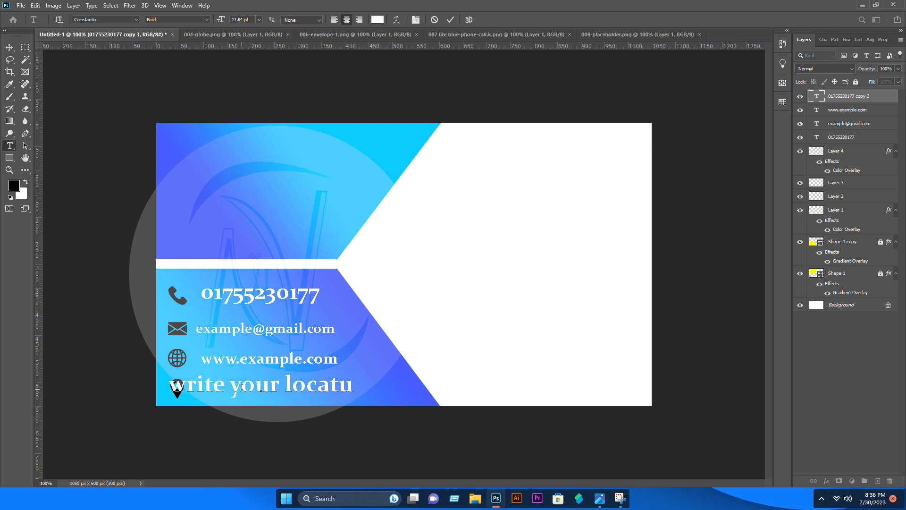
pyautogui.press('BackSpace')
pyautogui.write('ion')
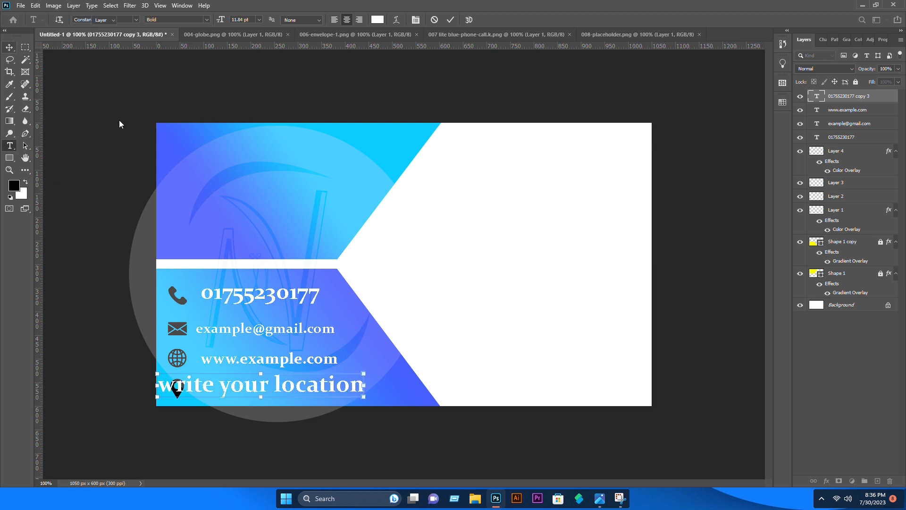
pyautogui.hotkey('ctrl', 't')
pyautogui.moveTo(248, 387); pyautogui.dragTo(290, 391)
pyautogui.press('Return')
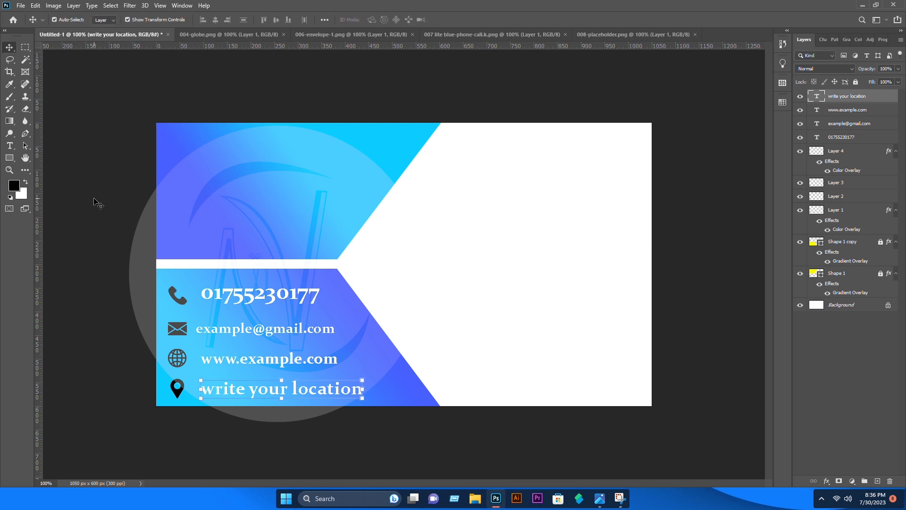
pyautogui.click(286, 446)
pyautogui.click(216, 396)
pyautogui.click(94, 215)
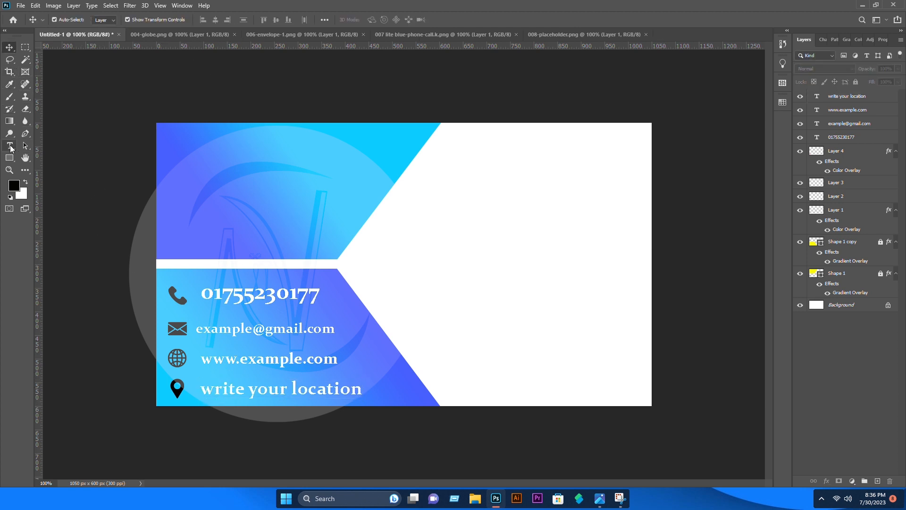
pyautogui.click(9, 146)
# Type the card holder's name top-left in Franklin Gothic Demi Cond and position it
pyautogui.click(238, 165)
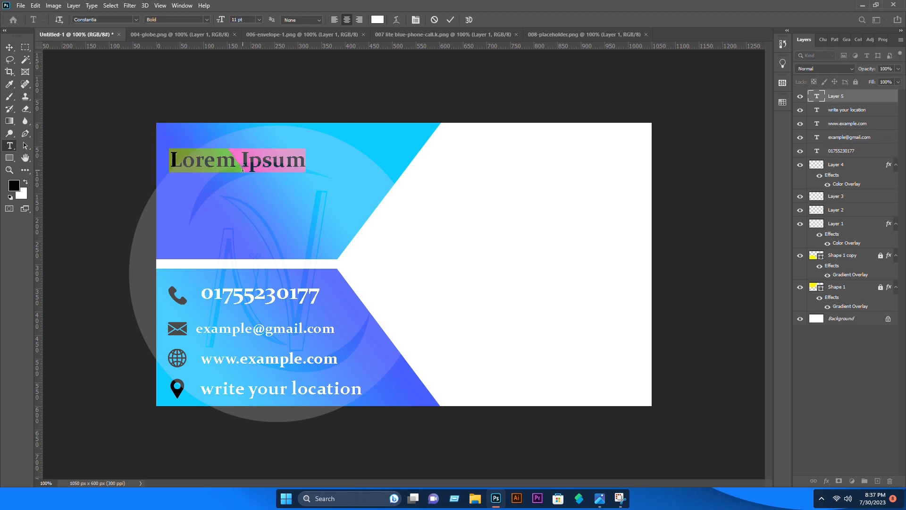
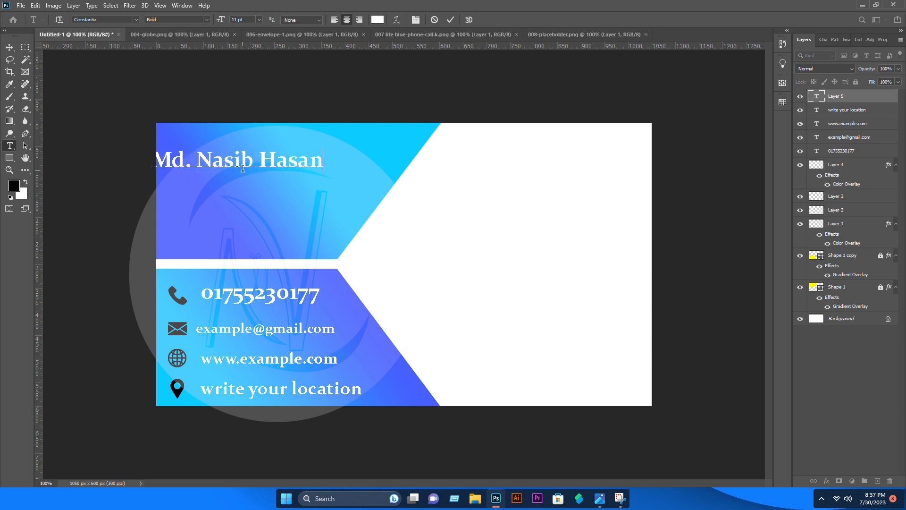
pyautogui.hotkey('ctrl', 'a')
pyautogui.click(137, 19)
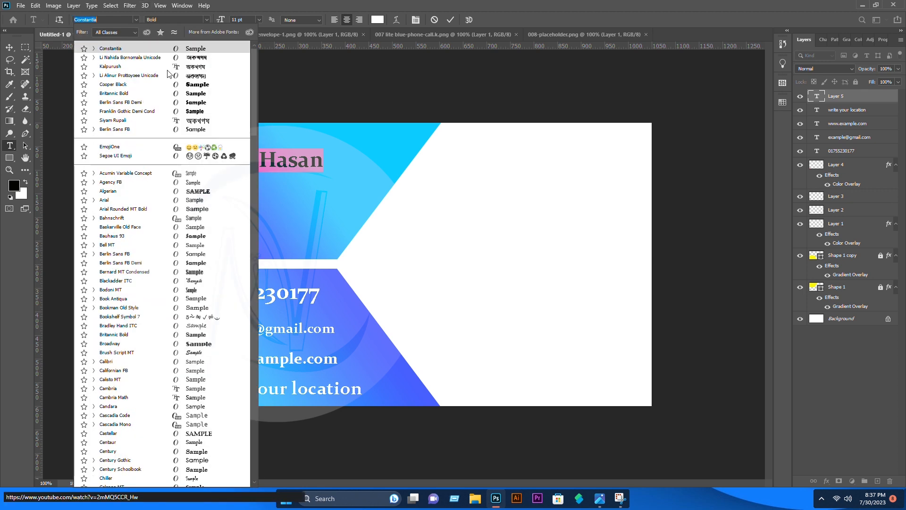
pyautogui.click(193, 115)
pyautogui.click(10, 47)
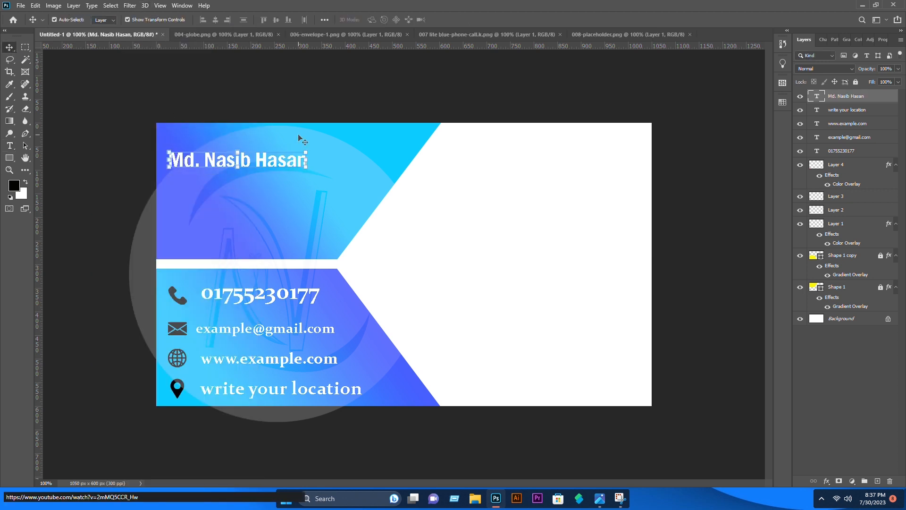
pyautogui.moveTo(299, 159); pyautogui.dragTo(310, 180)
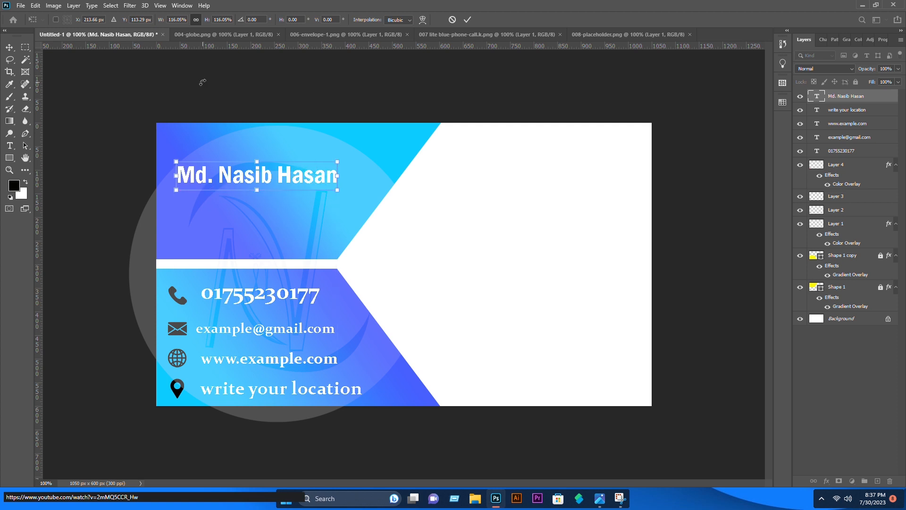
pyautogui.click(9, 46)
pyautogui.click(251, 101)
# Draw a thin rounded-rectangle bar under the name and fill it black
pyautogui.moveTo(16, 158); pyautogui.dragTo(42, 166)
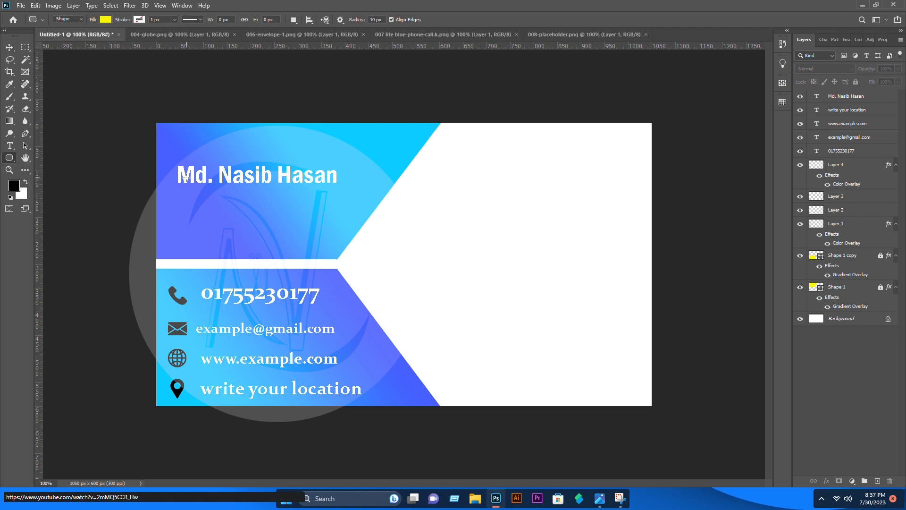
pyautogui.moveTo(172, 187); pyautogui.dragTo(331, 191)
pyautogui.click(10, 47)
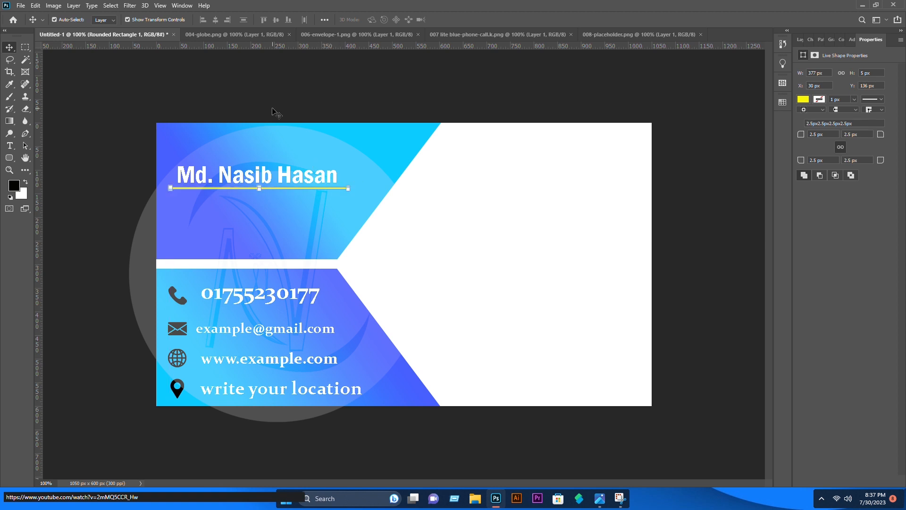
pyautogui.click(264, 84)
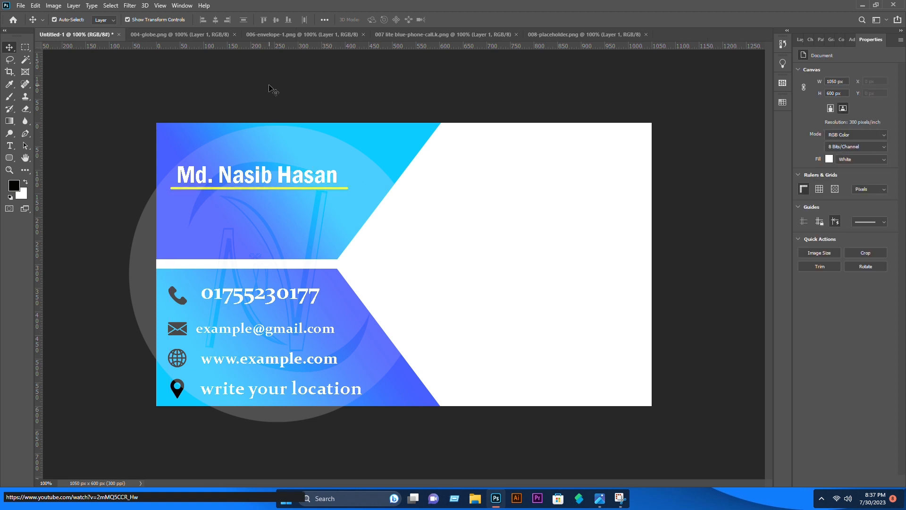
pyautogui.click(246, 189)
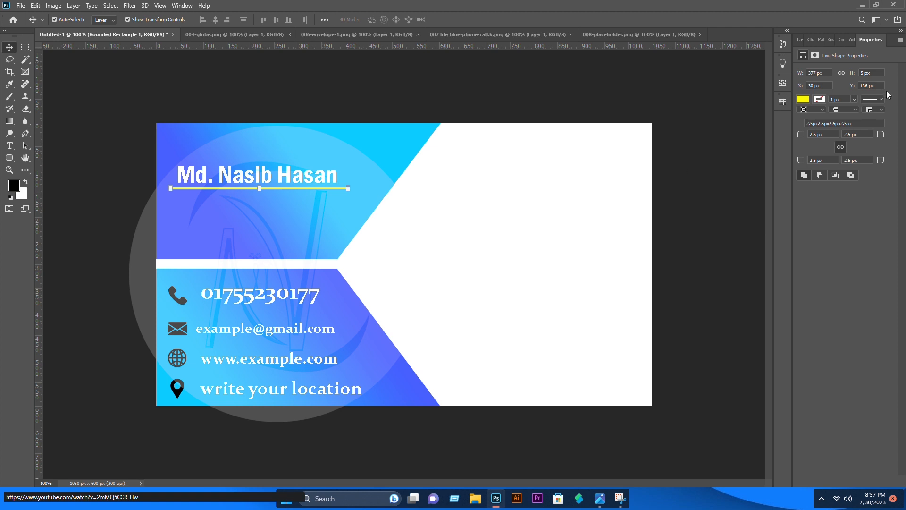
pyautogui.click(803, 99)
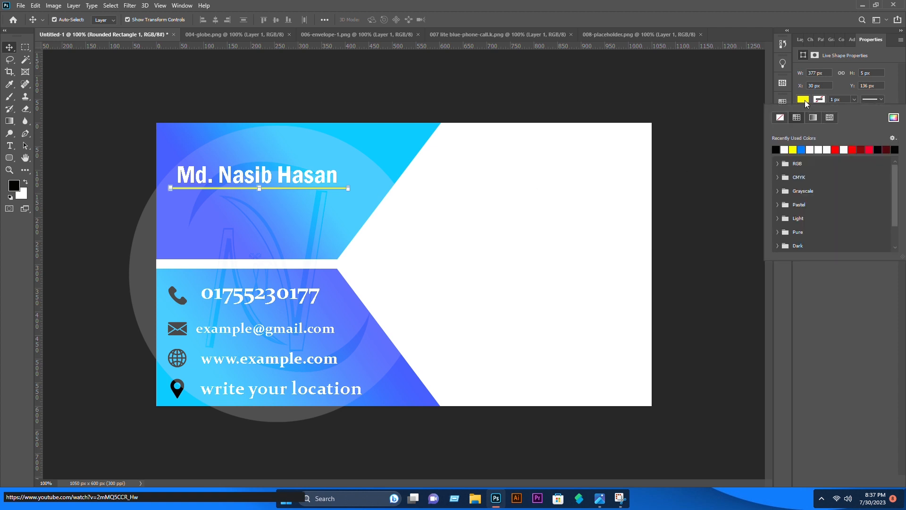
pyautogui.click(775, 150)
pyautogui.click(663, 79)
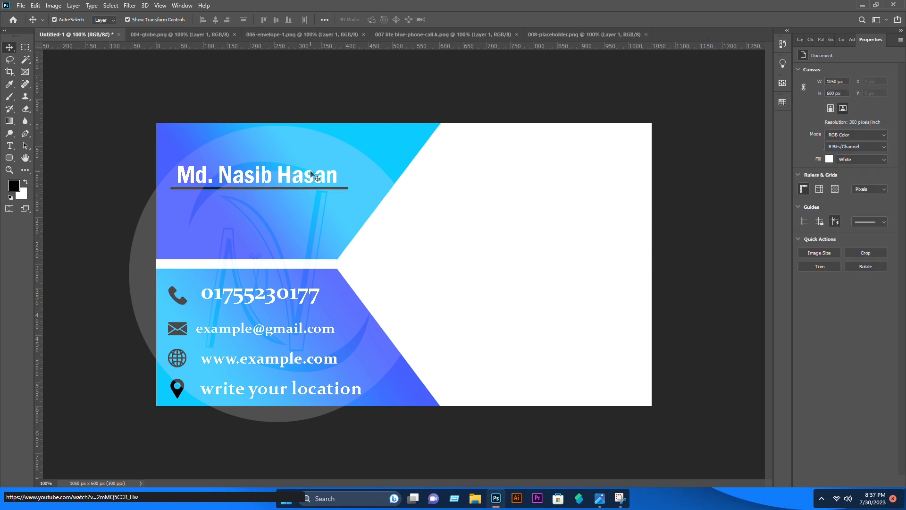
pyautogui.click(9, 145)
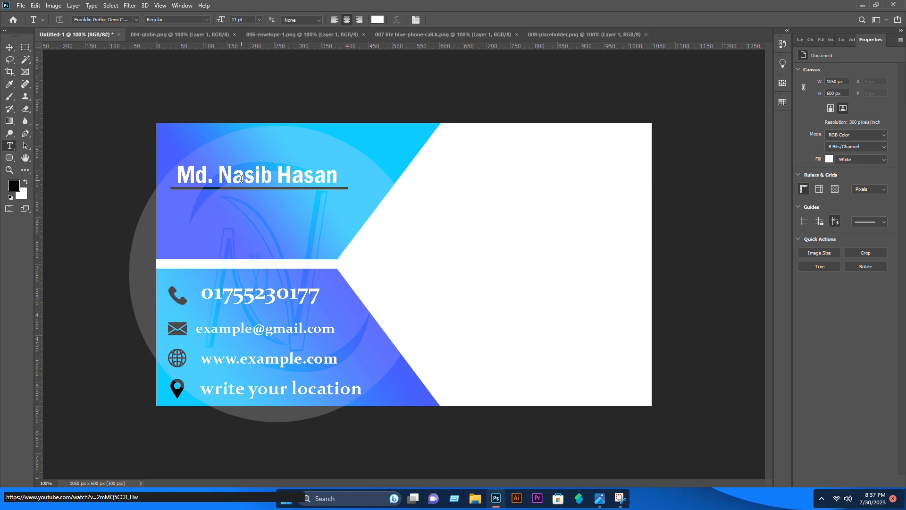
# Add 'Graphics Designer' in Berlin Sans FB Demi at 4 pt beneath the underline
pyautogui.click(194, 195)
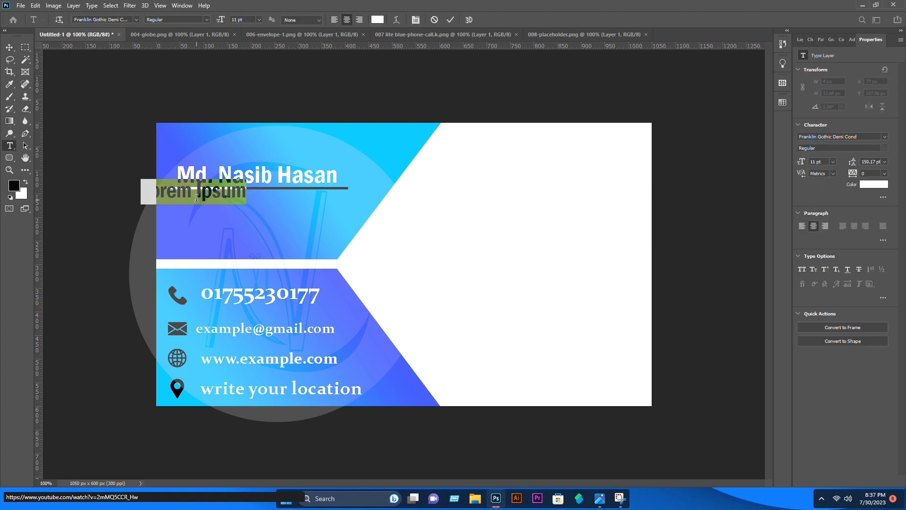
pyautogui.write('Gra')
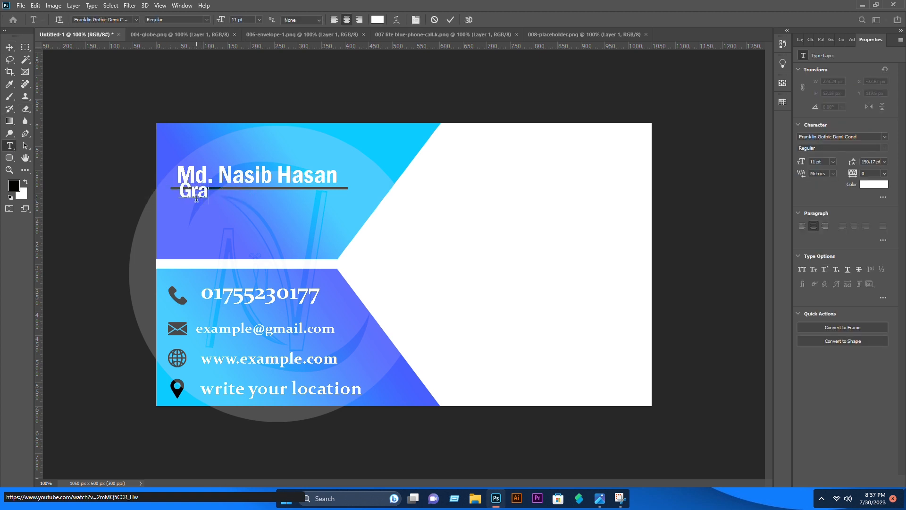
pyautogui.write('phics')
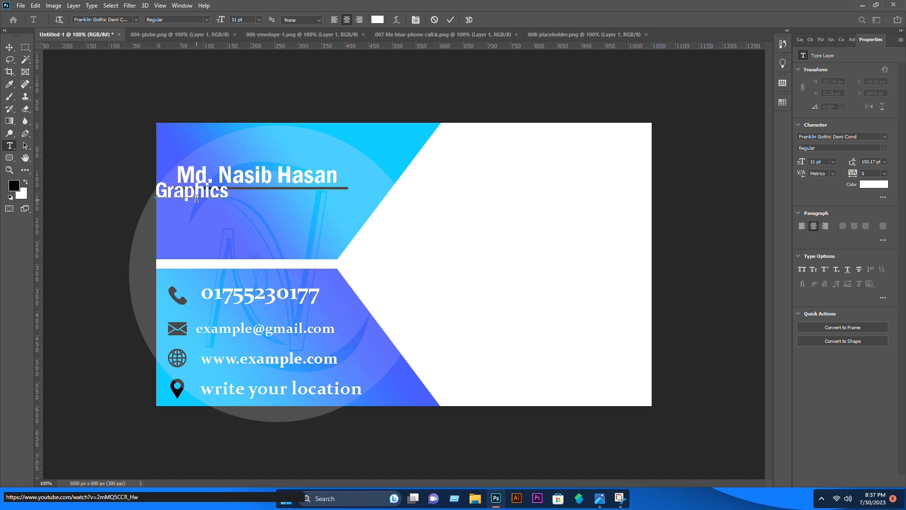
pyautogui.write(' Desi')
pyautogui.write('gner')
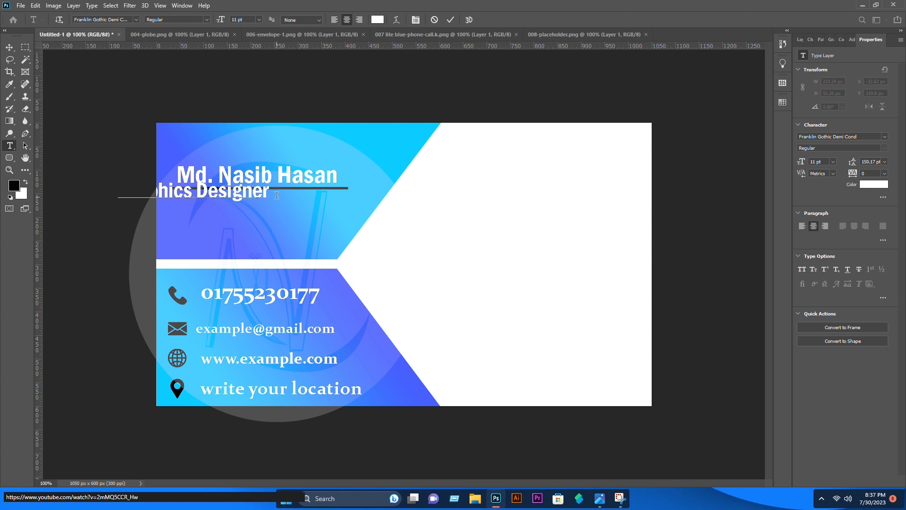
pyautogui.moveTo(276, 195); pyautogui.dragTo(94, 205)
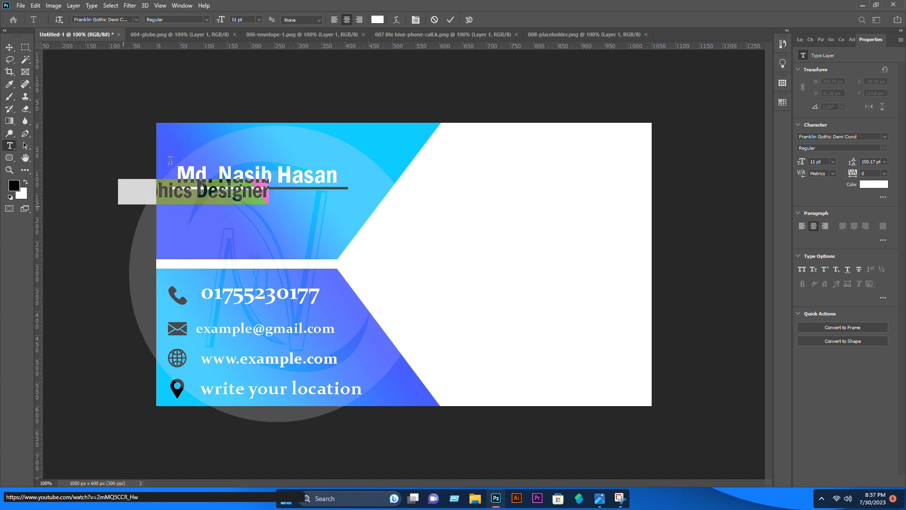
pyautogui.click(137, 21)
pyautogui.click(156, 113)
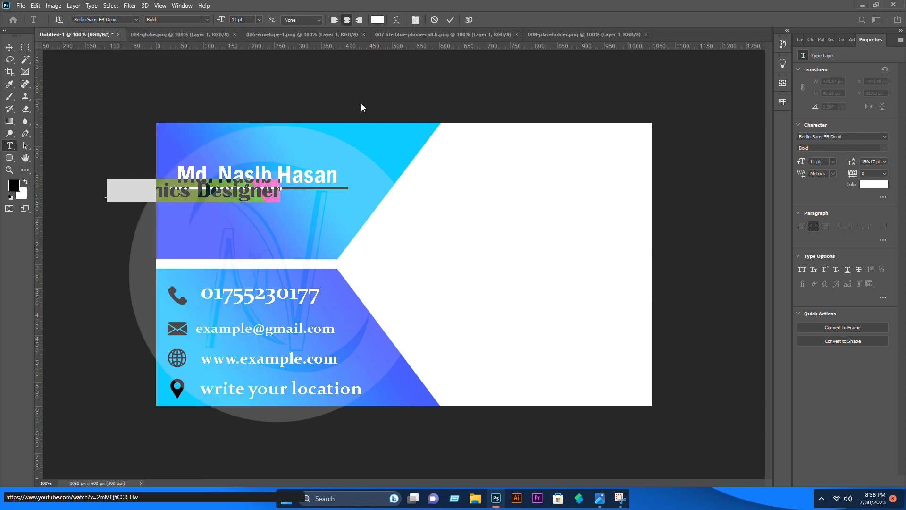
pyautogui.click(246, 19)
pyautogui.scroll(-9, 247, 18)
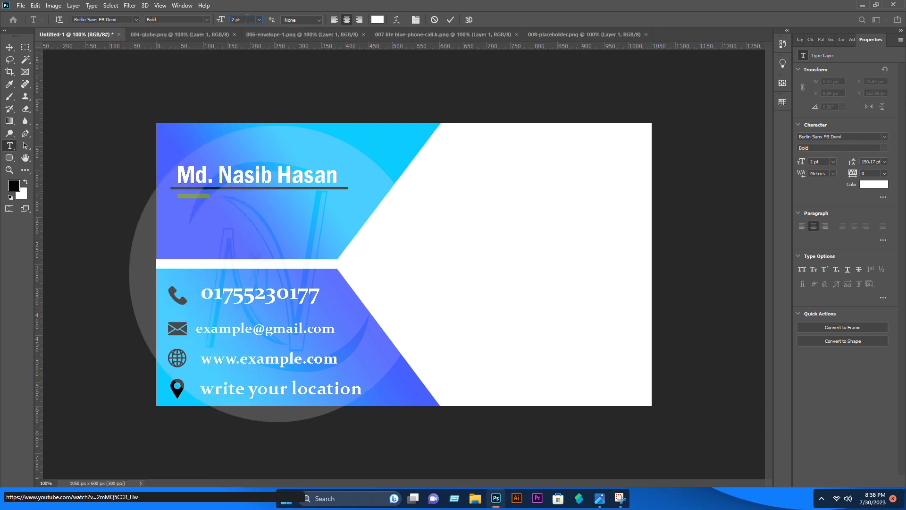
pyautogui.click(10, 47)
pyautogui.moveTo(211, 196); pyautogui.dragTo(221, 196)
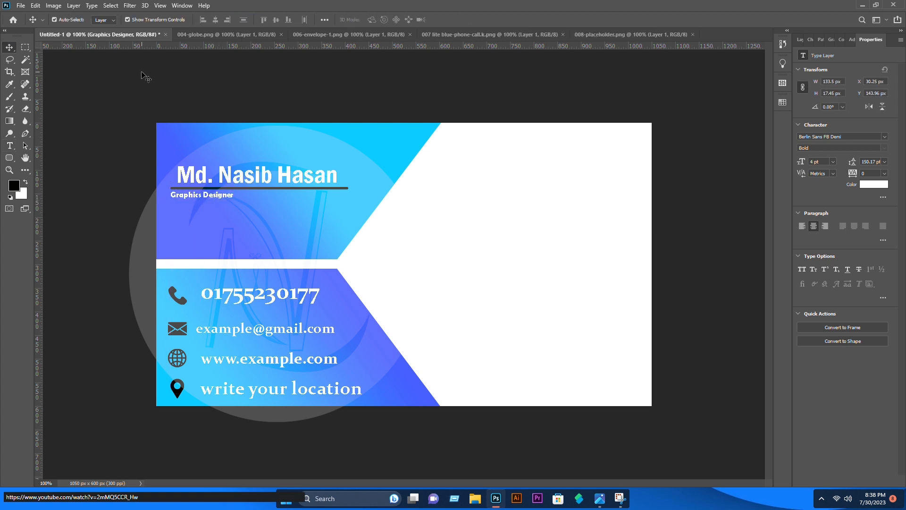
# Close the unused icon image documents
pyautogui.click(145, 76)
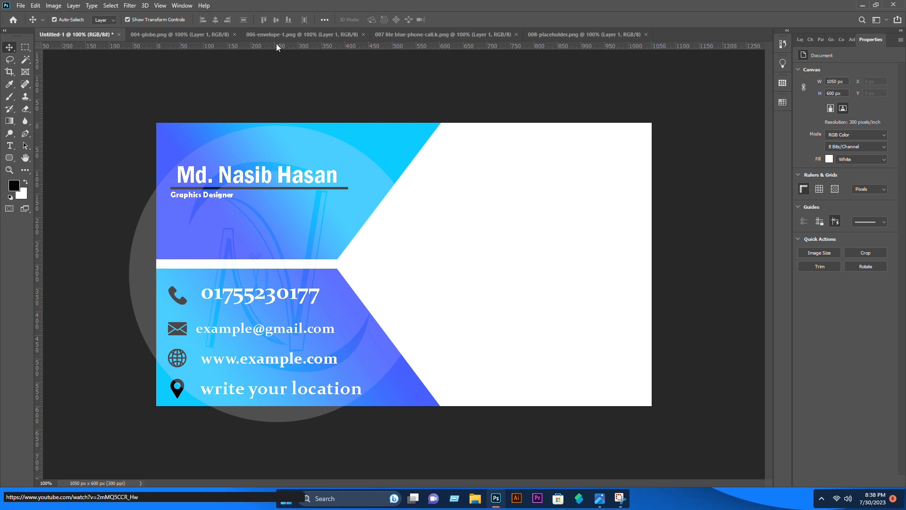
pyautogui.click(234, 35)
pyautogui.click(248, 34)
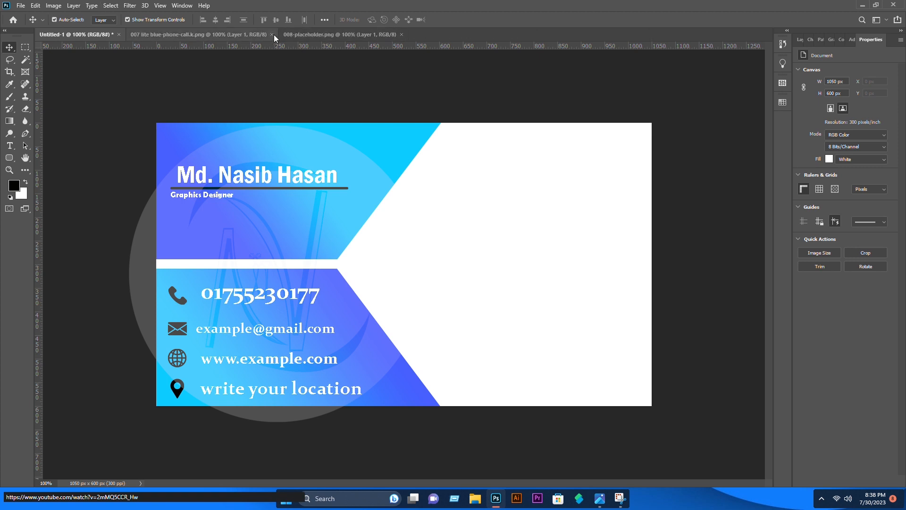
pyautogui.click(273, 35)
pyautogui.click(246, 35)
# Open Nasib IT.png from the 'my video requairments' folder on the F: drive
pyautogui.click(21, 6)
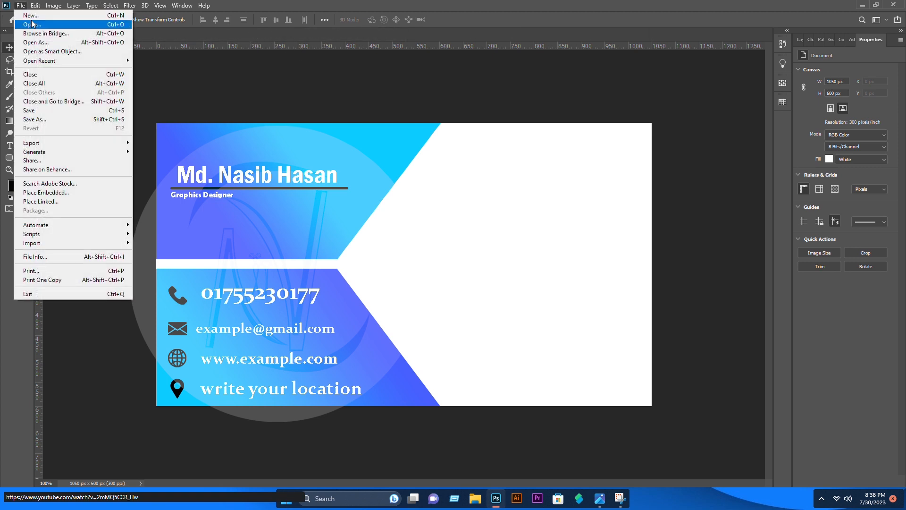
pyautogui.click(33, 24)
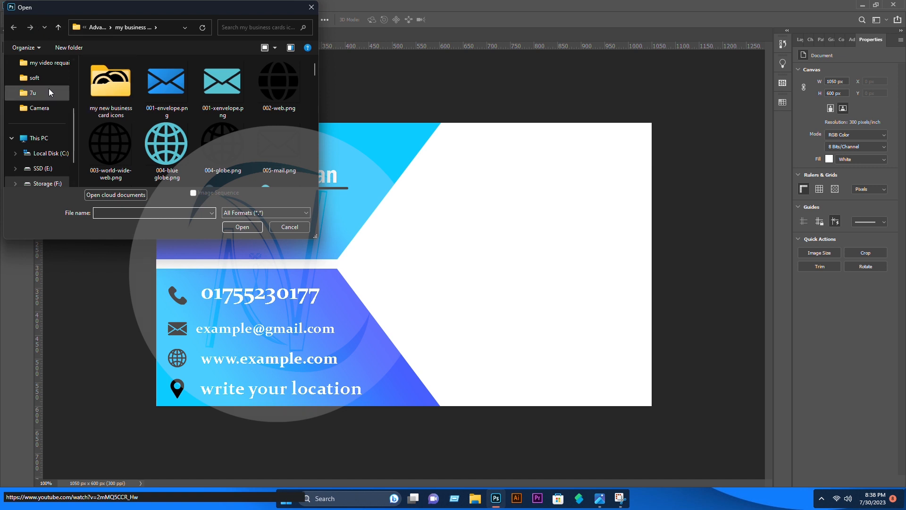
pyautogui.click(47, 183)
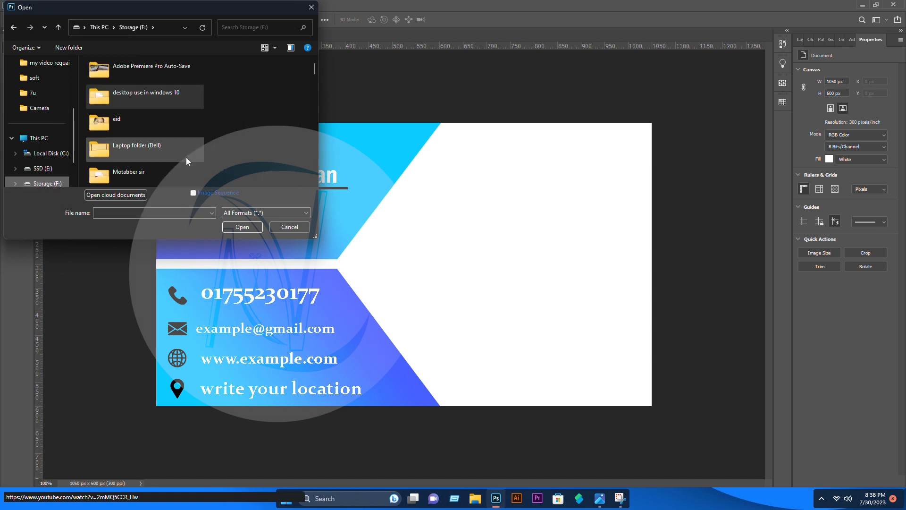
pyautogui.scroll(-3, 204, 140)
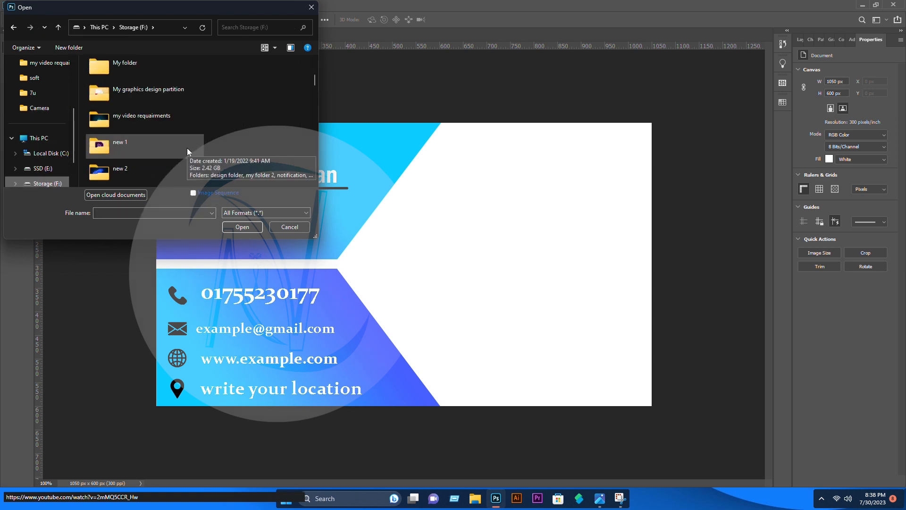
pyautogui.doubleClick(160, 119)
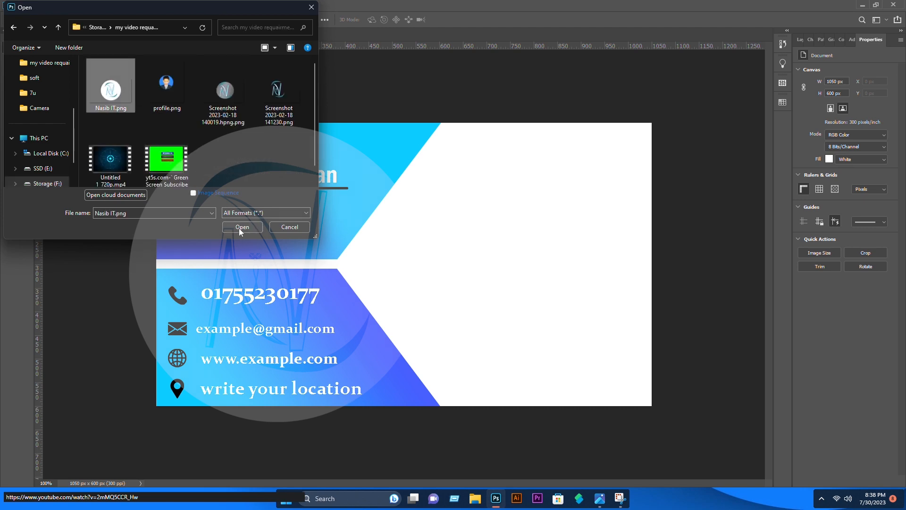
pyautogui.click(239, 228)
# Place the logo into the card, scaled to about 28%, in the upper-right white area
pyautogui.moveTo(326, 202); pyautogui.dragTo(491, 214)
pyautogui.hotkey('ctrl', 't')
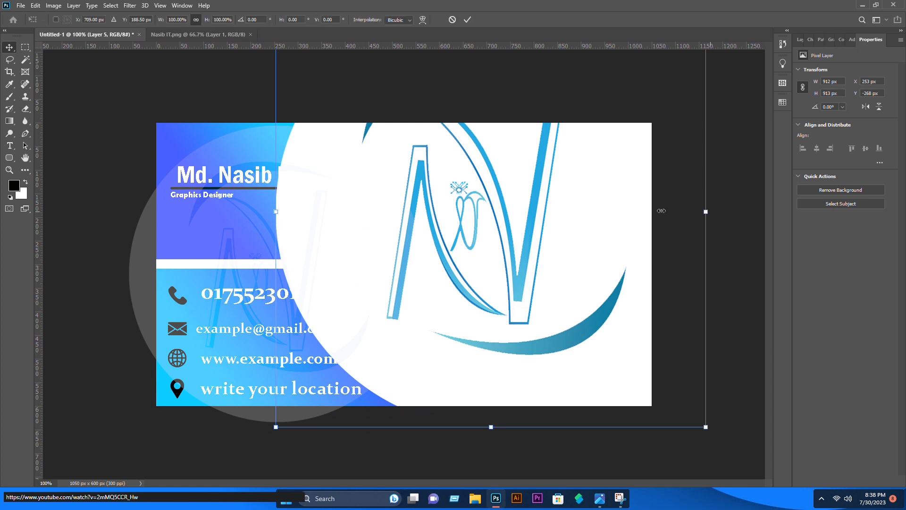
pyautogui.moveTo(661, 211); pyautogui.dragTo(395, 211)
pyautogui.moveTo(333, 211); pyautogui.dragTo(550, 220)
pyautogui.moveTo(608, 224)
pyautogui.mouseDown()
pyautogui.moveTo(631, 226)
pyautogui.moveTo(587, 226)
pyautogui.moveTo(595, 227)
pyautogui.mouseUp()
pyautogui.moveTo(543, 219); pyautogui.dragTo(494, 206)
pyautogui.moveTo(577, 195); pyautogui.dragTo(580, 186)
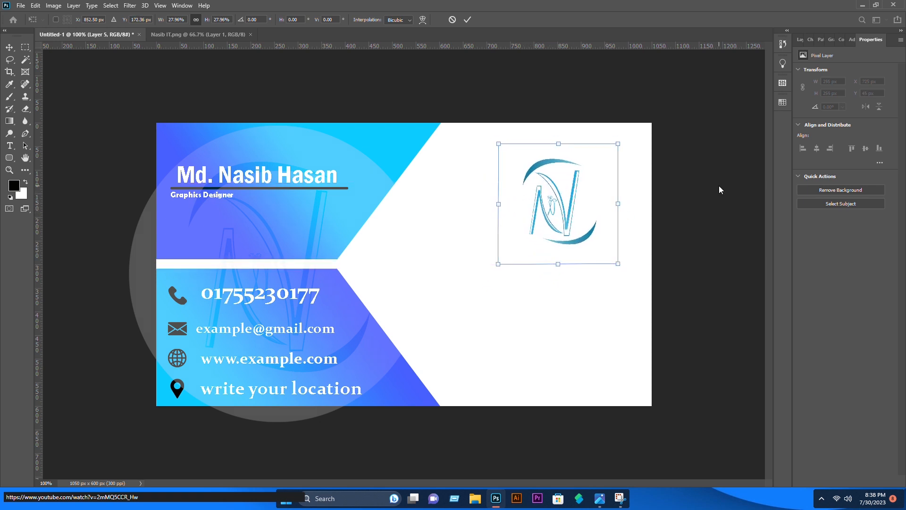
pyautogui.press('Return')
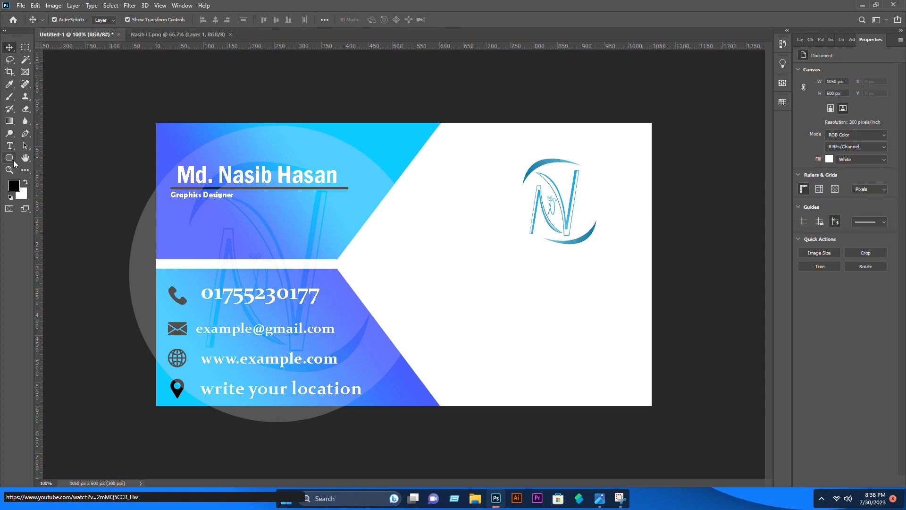
# Add black 'Nasib IT' text on a new line below the logo
pyautogui.click(9, 145)
pyautogui.click(529, 267)
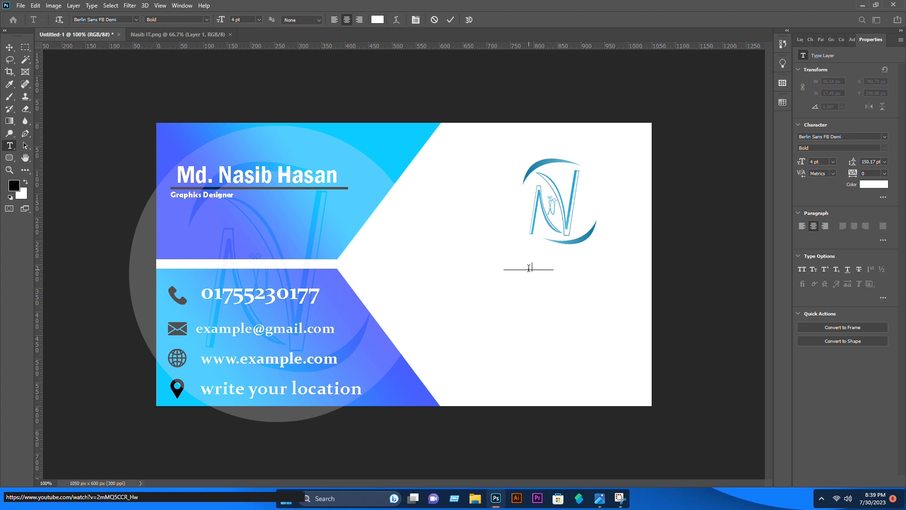
pyautogui.click(378, 19)
pyautogui.moveTo(388, 142); pyautogui.dragTo(412, 220)
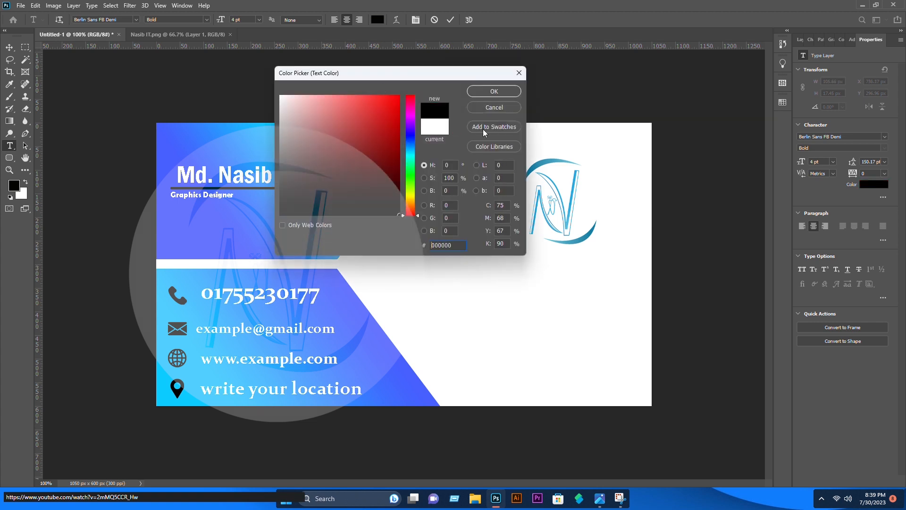
pyautogui.click(487, 89)
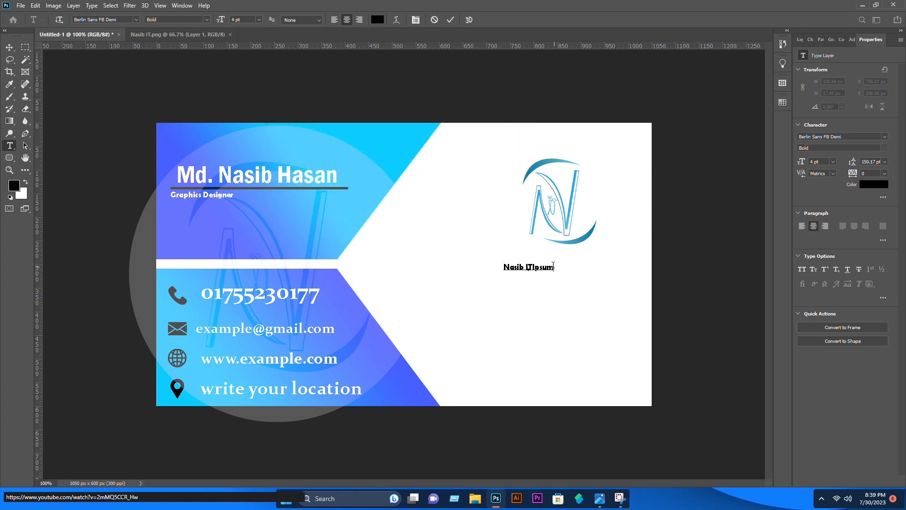
pyautogui.moveTo(537, 271); pyautogui.dragTo(534, 273)
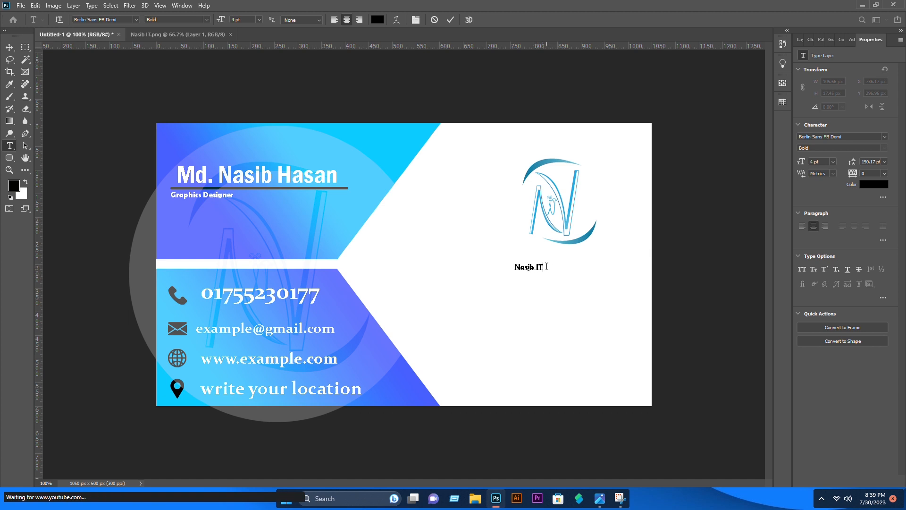
pyautogui.hotkey('ctrl', 'Return')
# Scale the Nasib IT text up to about the logo's width, centred beneath it
pyautogui.press('v')
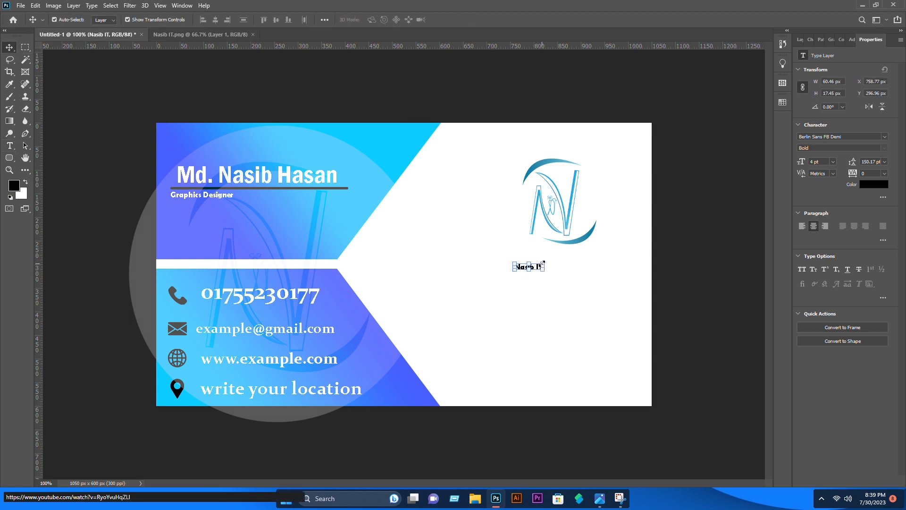
pyautogui.moveTo(542, 262); pyautogui.dragTo(570, 267)
pyautogui.press('Return')
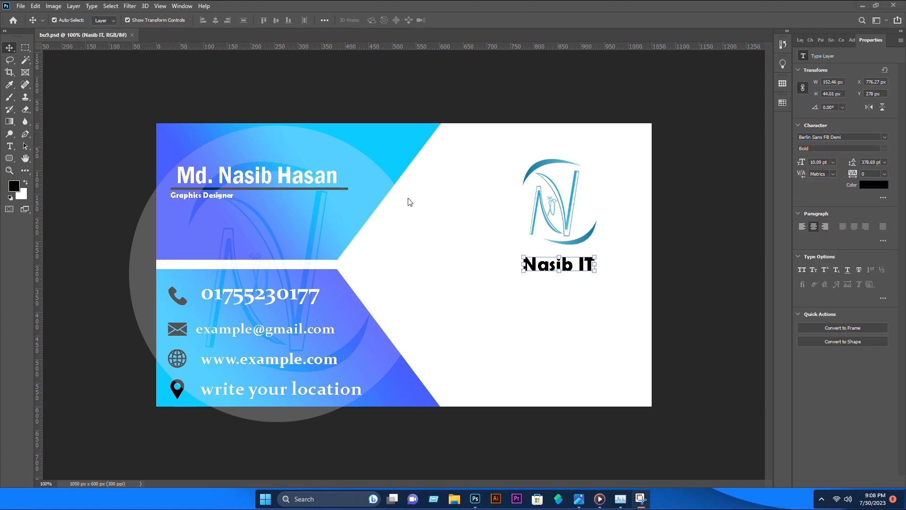
# Open 'Normal single mockup for business card.psd' from the Storage (F:) design Mockup folder
pyautogui.click(21, 7)
pyautogui.click(24, 26)
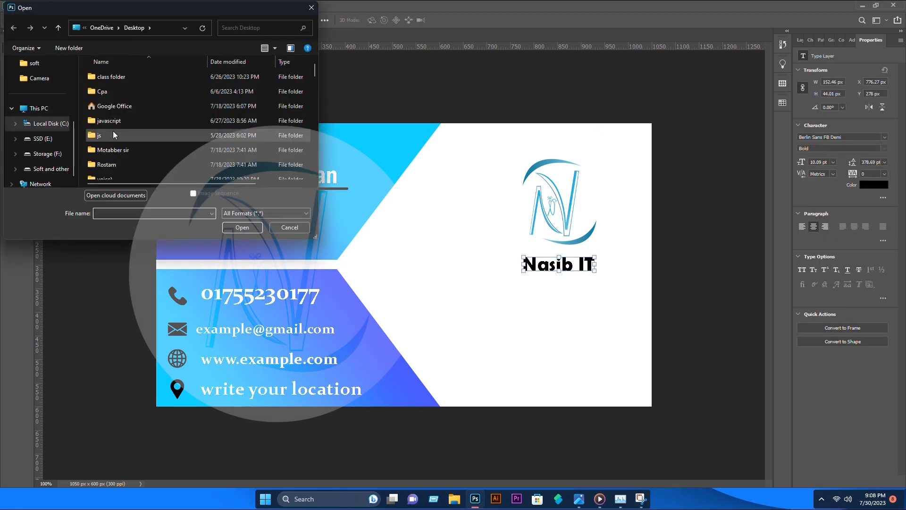
pyautogui.click(45, 153)
pyautogui.scroll(-1, 161, 147)
pyautogui.doubleClick(145, 141)
pyautogui.doubleClick(174, 77)
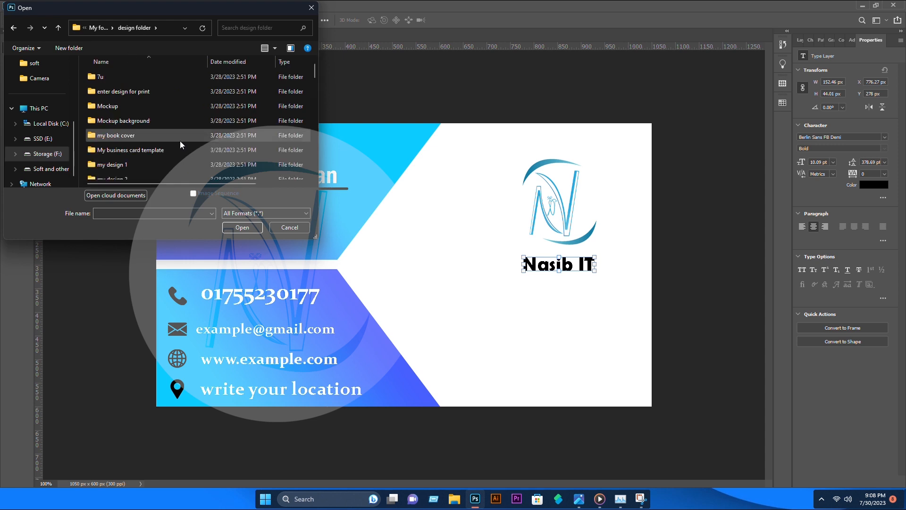
pyautogui.scroll(-12, 187, 144)
pyautogui.doubleClick(189, 170)
pyautogui.doubleClick(121, 97)
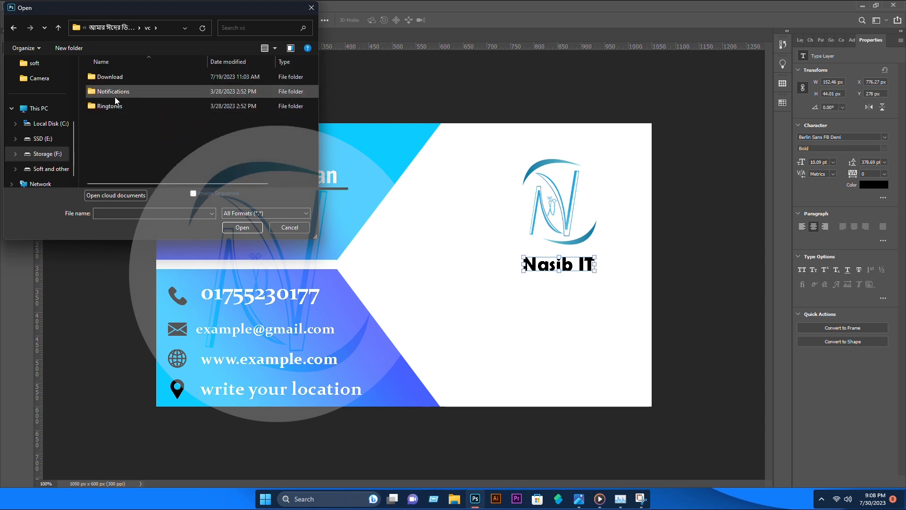
pyautogui.click(14, 31)
pyautogui.click(16, 32)
pyautogui.scroll(10, 142, 118)
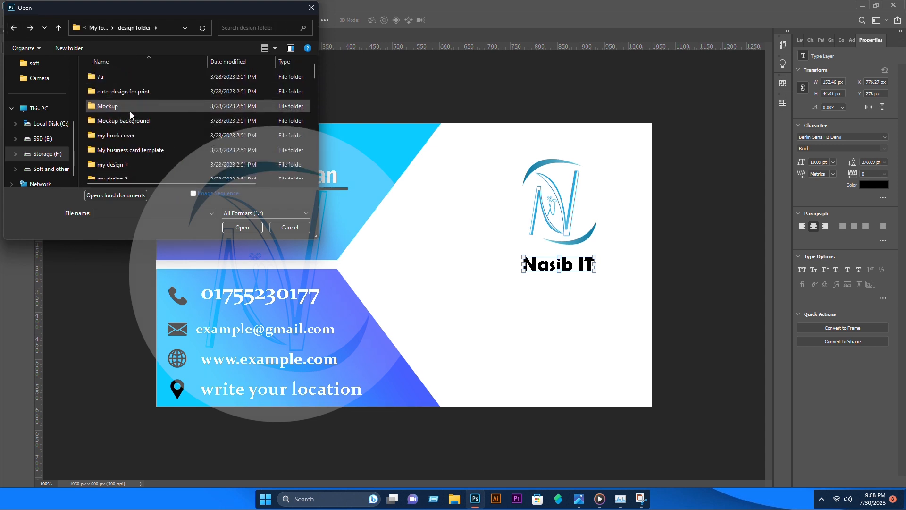
pyautogui.doubleClick(122, 113)
pyautogui.doubleClick(125, 105)
pyautogui.doubleClick(186, 106)
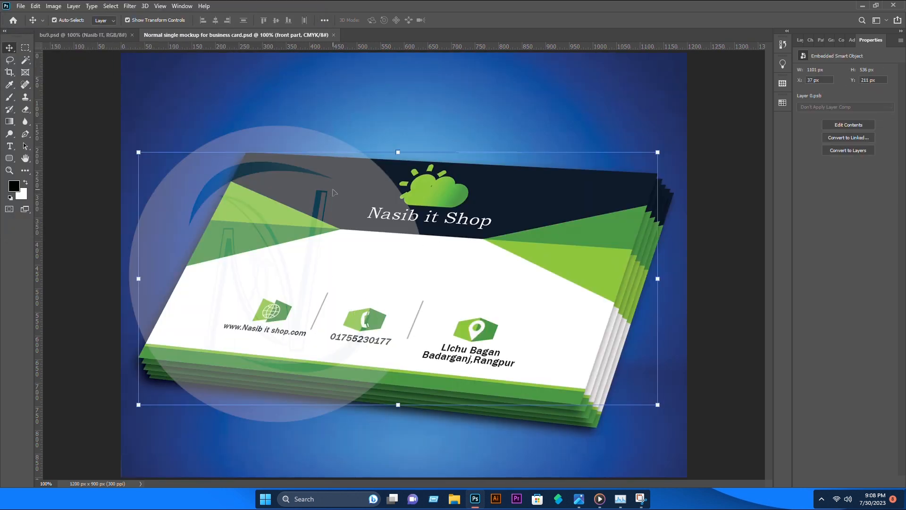
# Open the front card's Layer 0.psb smart object, then return to the blue card design
pyautogui.click(800, 40)
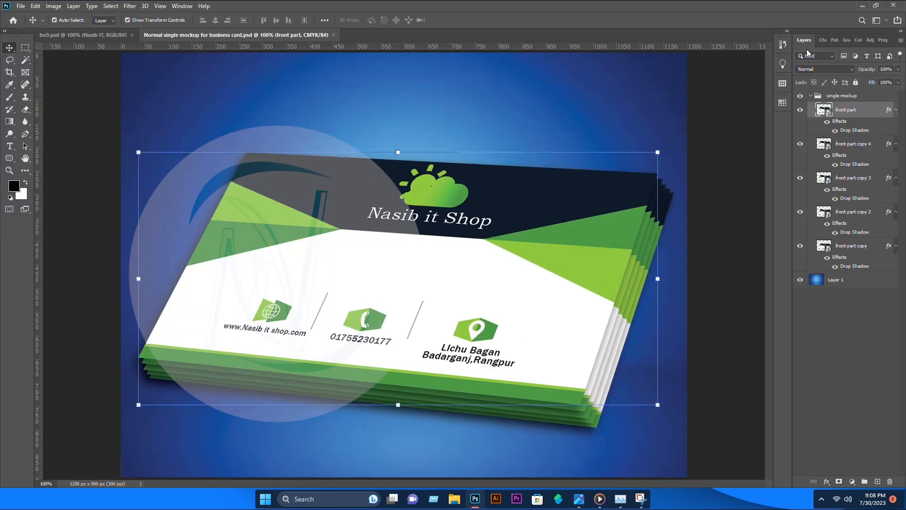
pyautogui.doubleClick(828, 114)
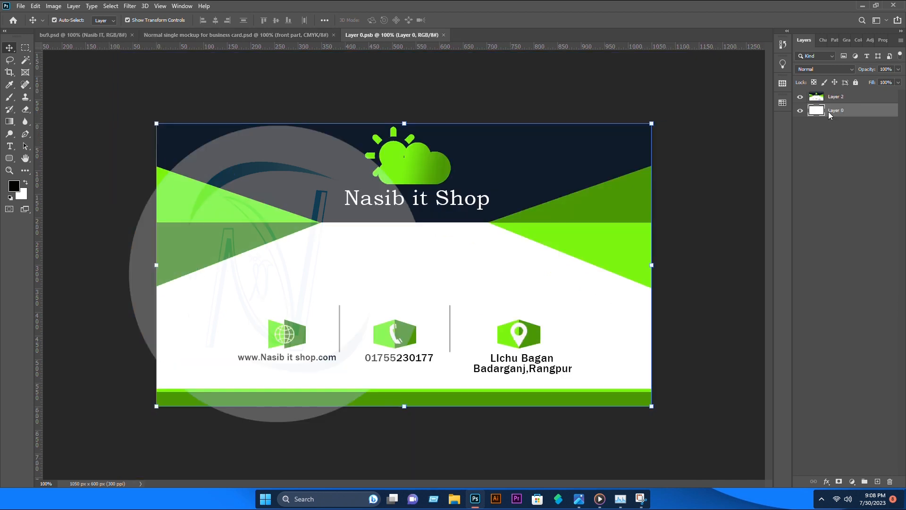
pyautogui.click(83, 35)
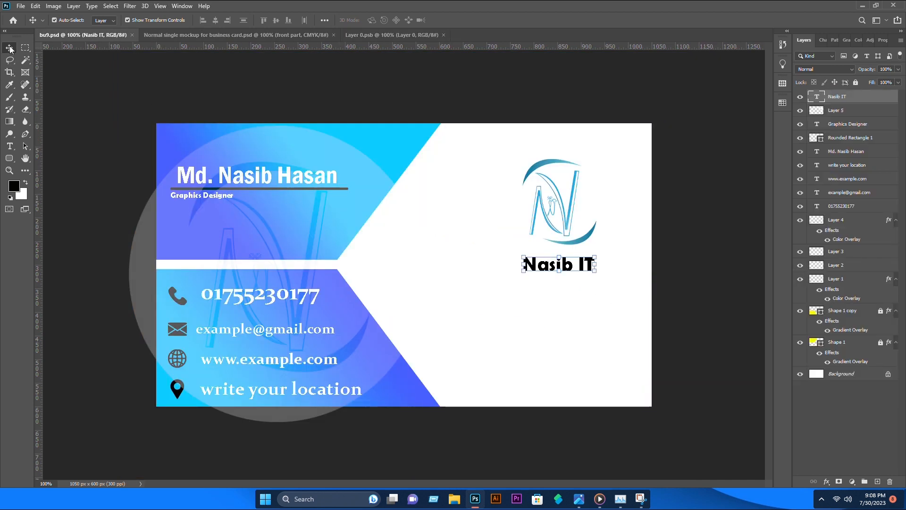
# Move all the blue card's layers into Layer 0.psb and delete the old green design
pyautogui.click(881, 312)
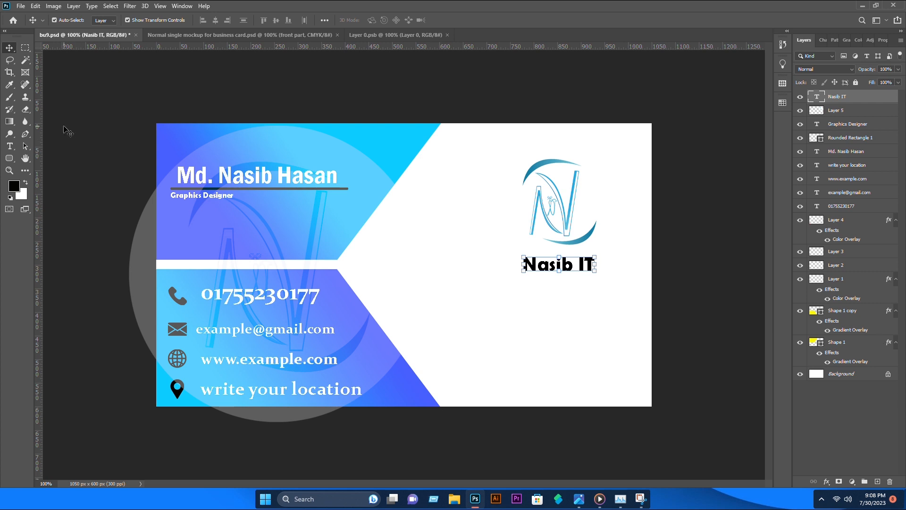
pyautogui.moveTo(154, 119); pyautogui.dragTo(627, 397)
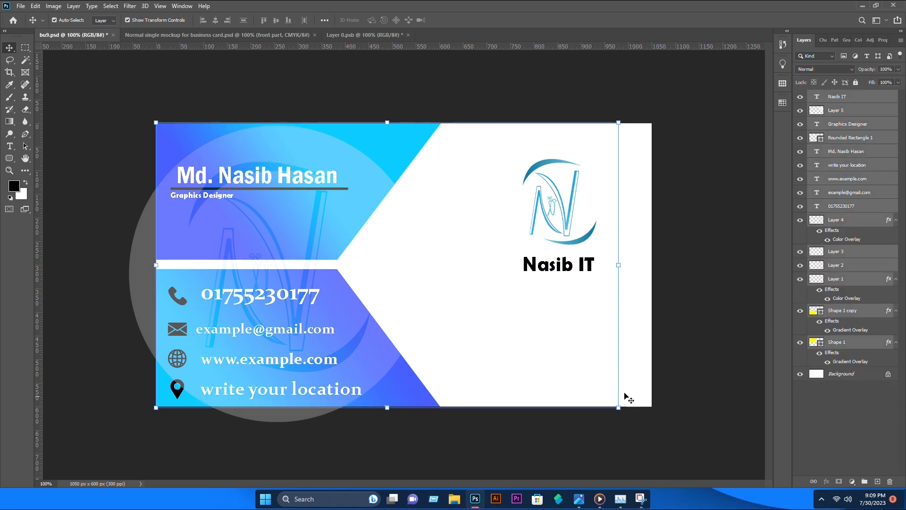
pyautogui.moveTo(335, 223); pyautogui.dragTo(423, 100)
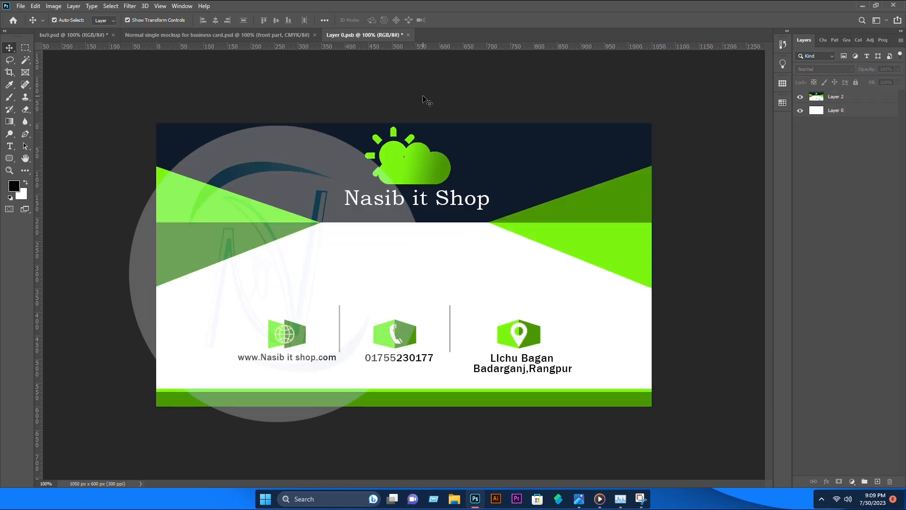
pyautogui.moveTo(414, 206); pyautogui.dragTo(414, 207)
pyautogui.press('Delete')
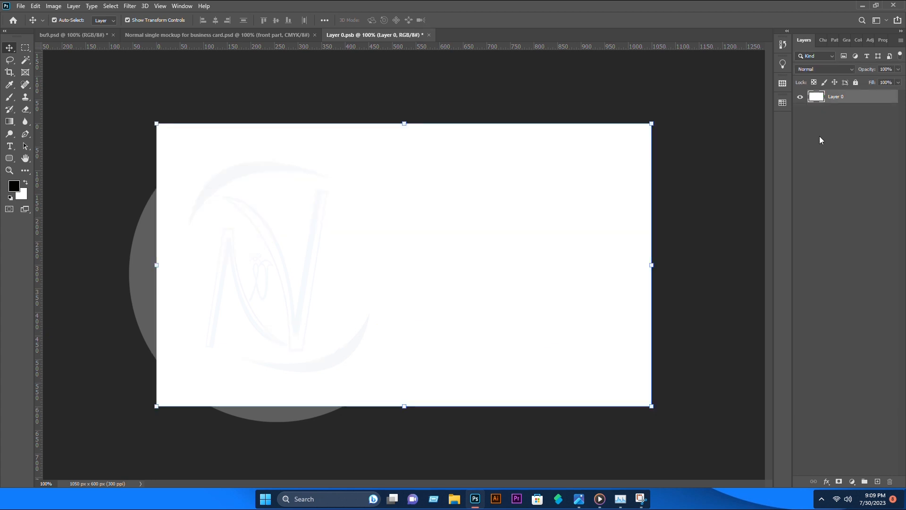
# Align the blue card layers to the canvas, then save and close Layer 0.psb
pyautogui.click(79, 34)
pyautogui.moveTo(116, 108); pyautogui.dragTo(330, 218)
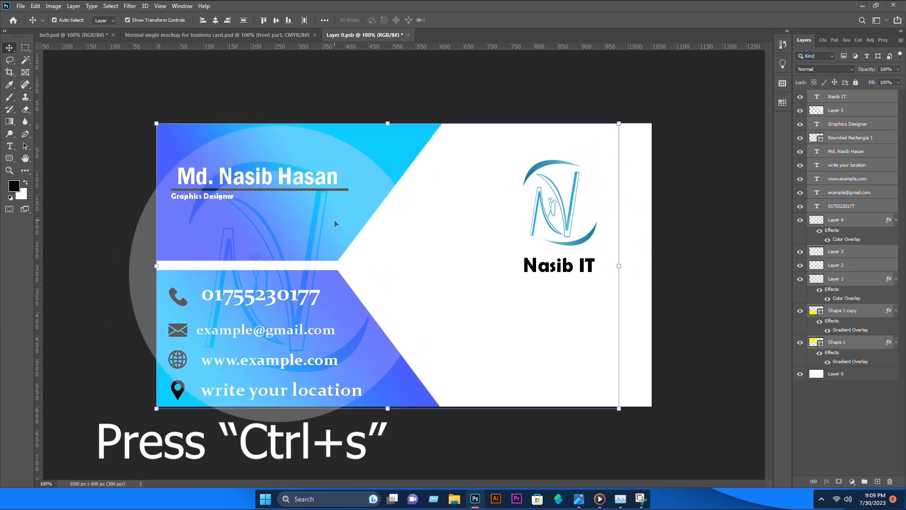
pyautogui.click(338, 82)
pyautogui.hotkey('ctrl', 's')
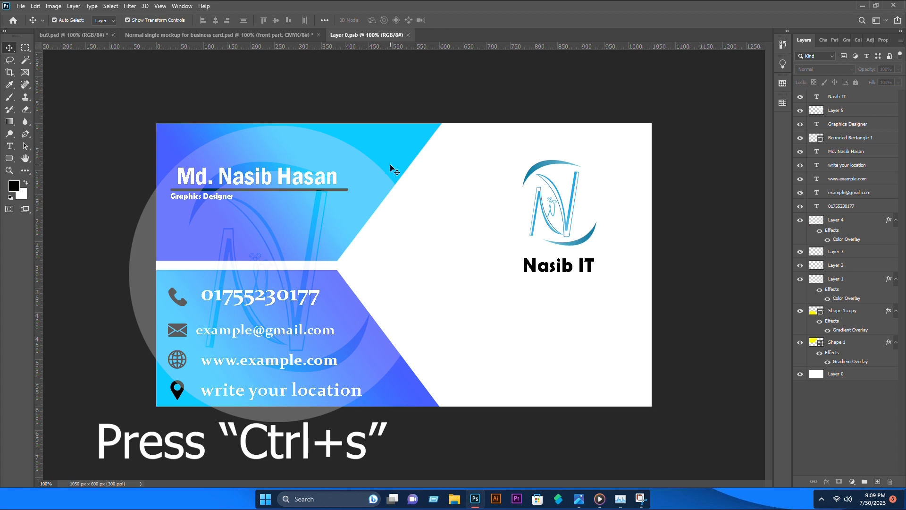
pyautogui.click(408, 35)
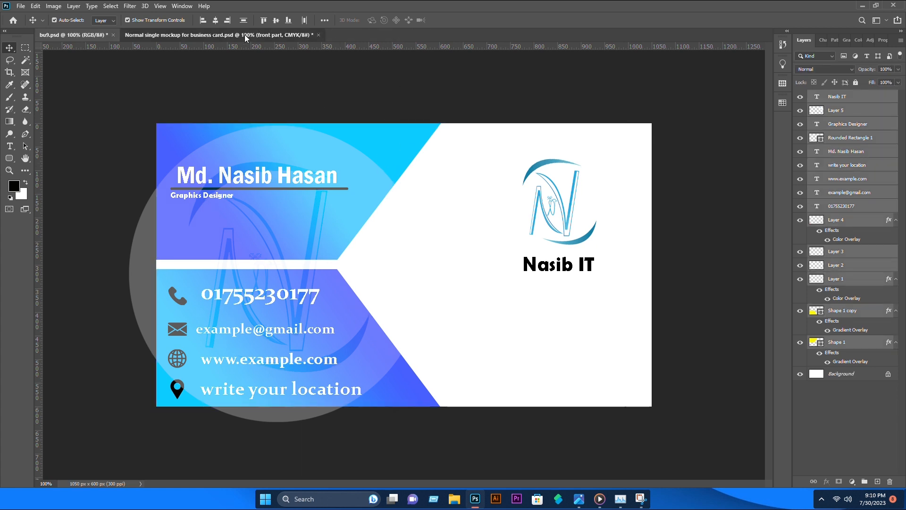